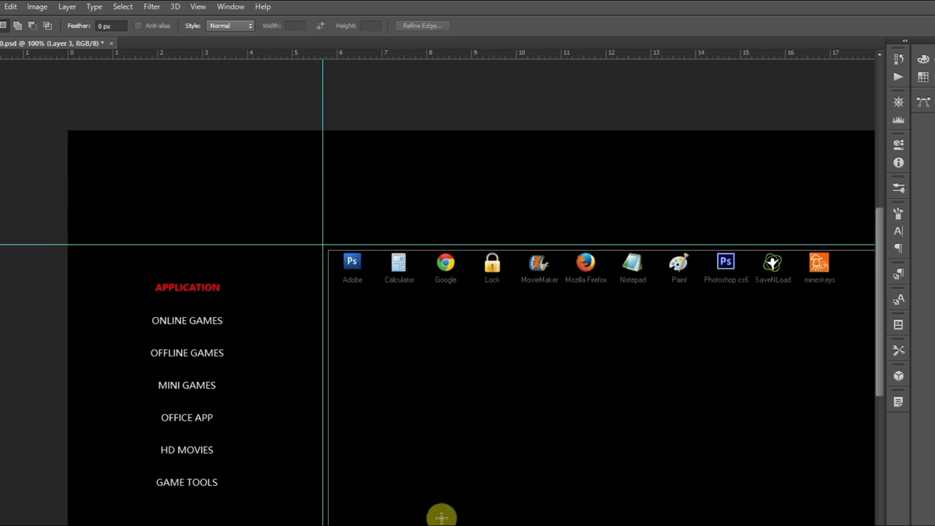
Step: Place a Valorant character wallpaper from the Valorant folder into the layout document
key(ctrl+plus)
key(ctrl+plus)
key(ctrl+plus)
key(ctrl+plus)
key(ctrl+plus)
key(ctrl+plus)
scroll(438, 293, down, 10)
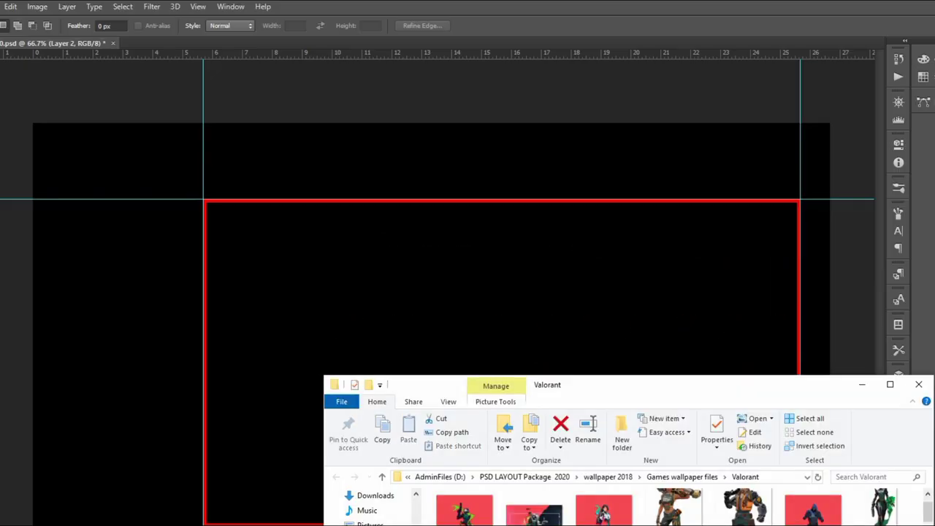
scroll(628, 508, down, 1)
drag(478, 520, 439, 292)
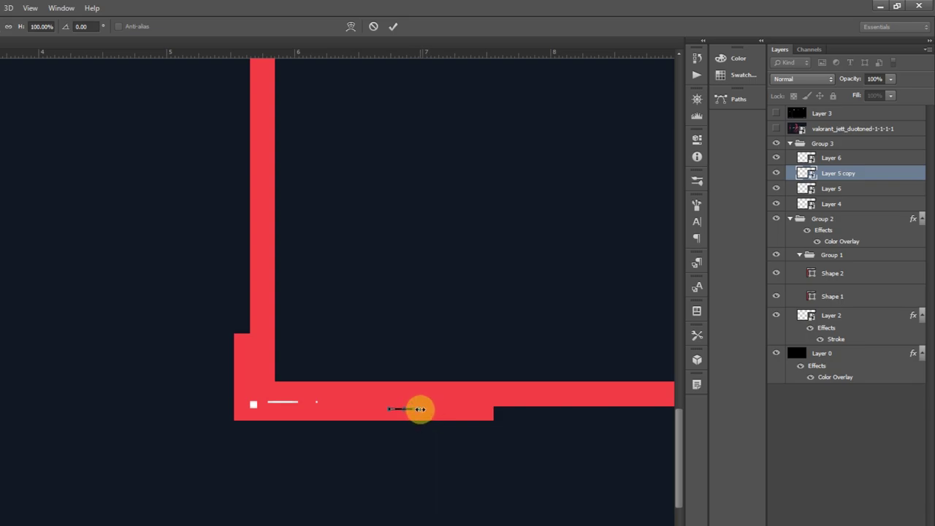
Step: Lengthen the copied white accent line (Layer 5 copy) inside the red frame's lower-left corner
key(Return)
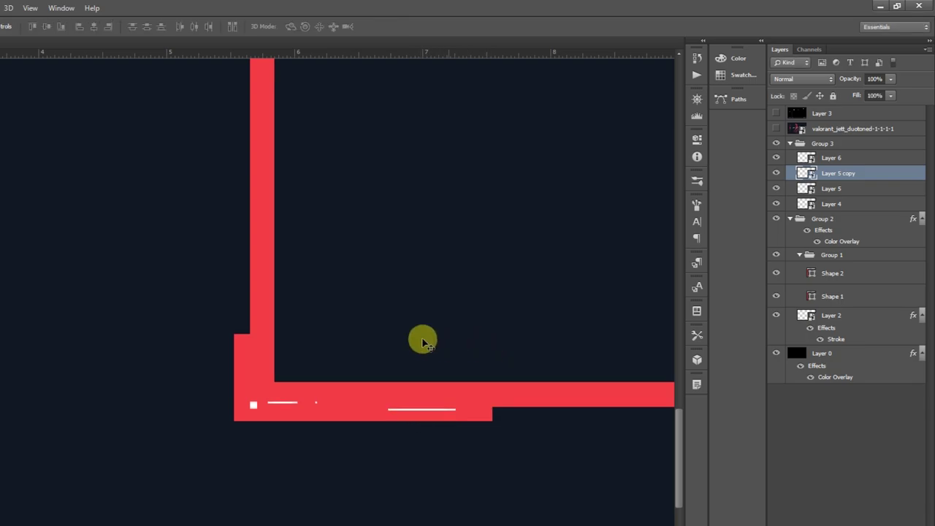
scroll(234, 407, down, 5)
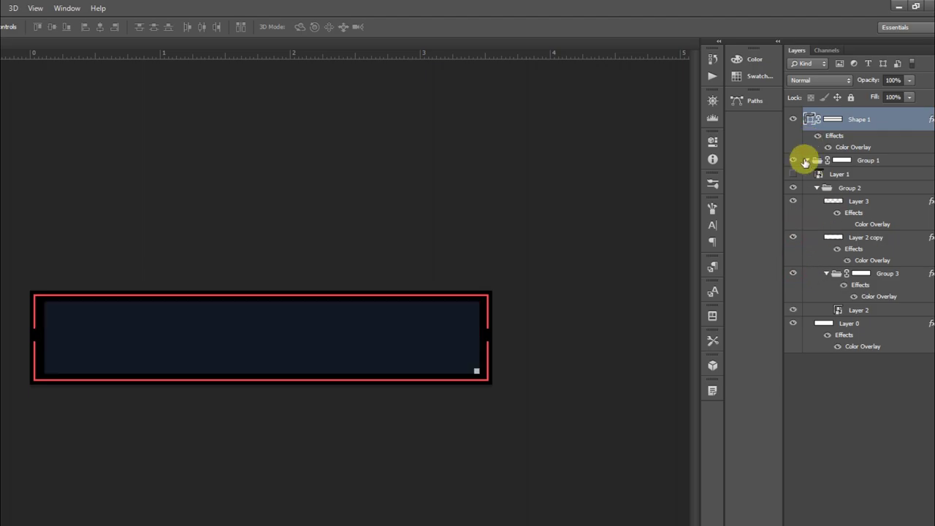
Step: Hide Group 3 in the button document and set the opacity of Layer 2 copy to 80%
click(826, 274)
click(792, 273)
click(847, 200)
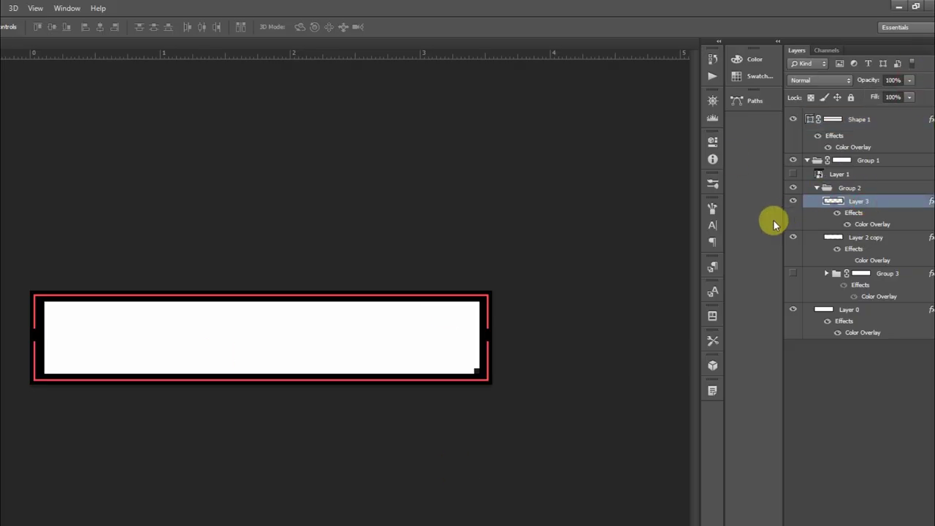
click(848, 238)
key(8)
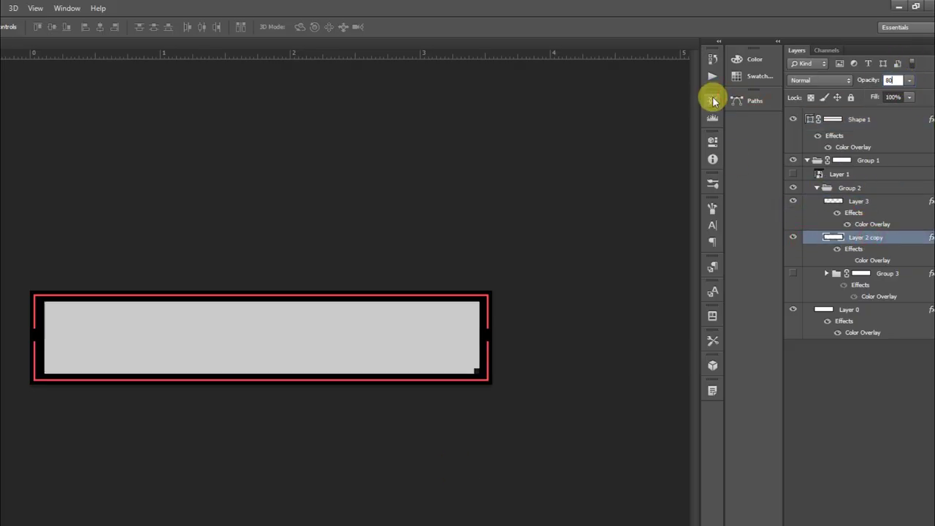
Step: Select Layer 3 in the button design and start saving the button under a new file name
key(ctrl+plus)
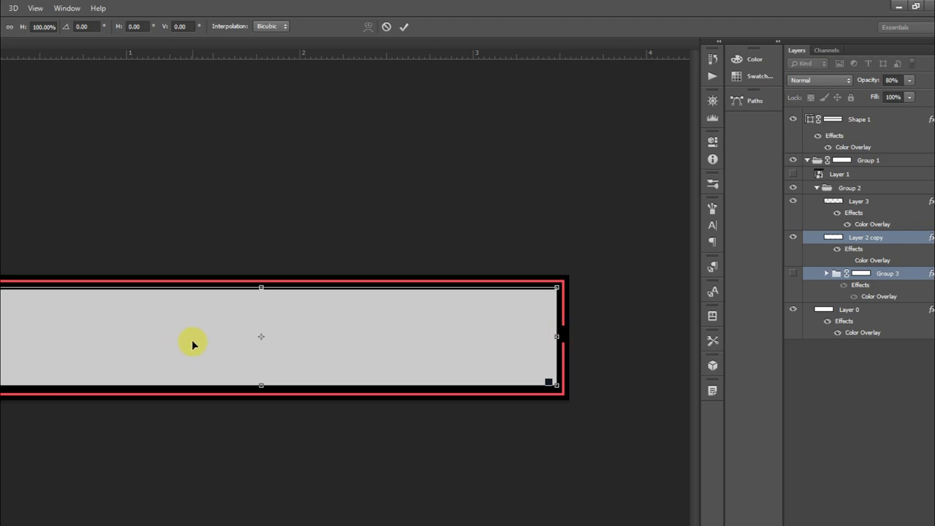
click(877, 198)
key(ctrl+shift+s)
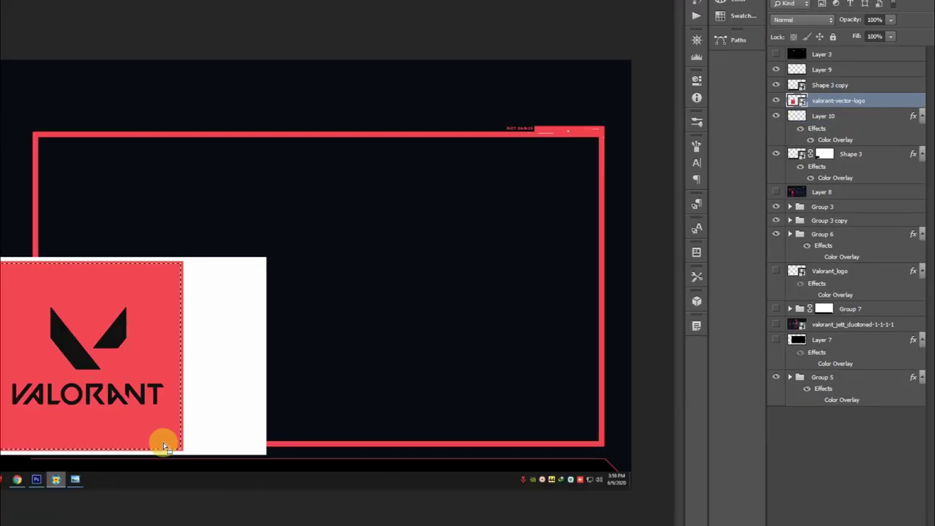
Step: Position the small Valorant logo beside the slanted red bar in the lower-left corner above the taskbar
click(835, 115)
scroll(272, 417, up, 2)
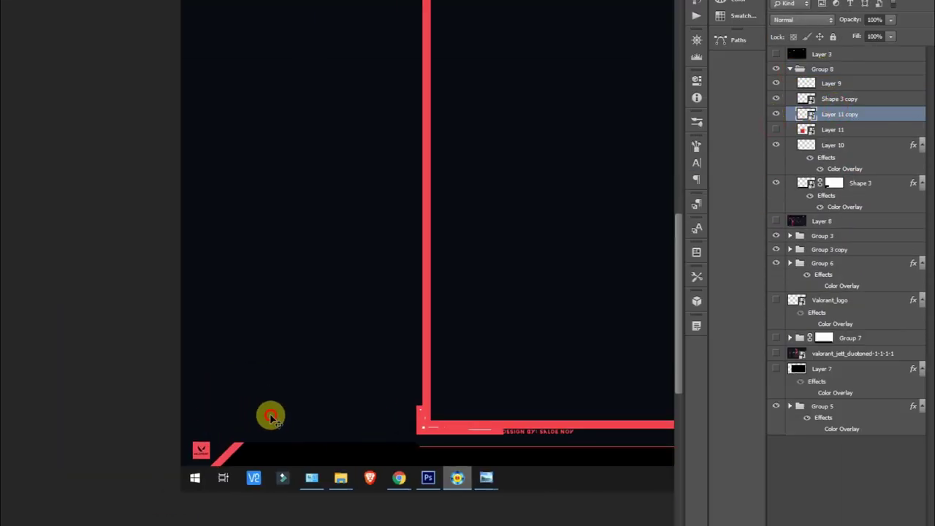
key(ctrl+plus)
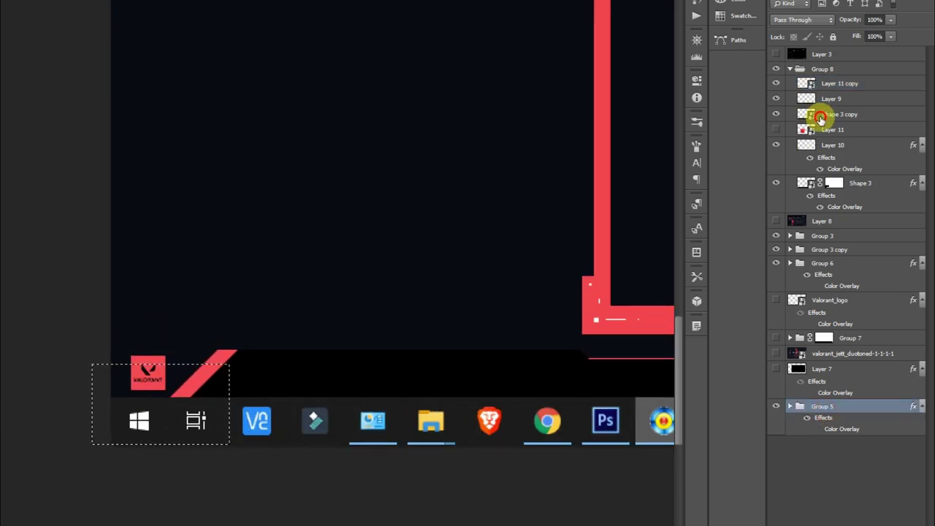
Step: Draw a closed four-sided shape over the lower-left corner around the logo and the start icons
click(819, 121)
click(242, 365)
click(82, 366)
click(83, 461)
click(256, 461)
click(242, 366)
double_click(872, 228)
key(Return)
key(Return)
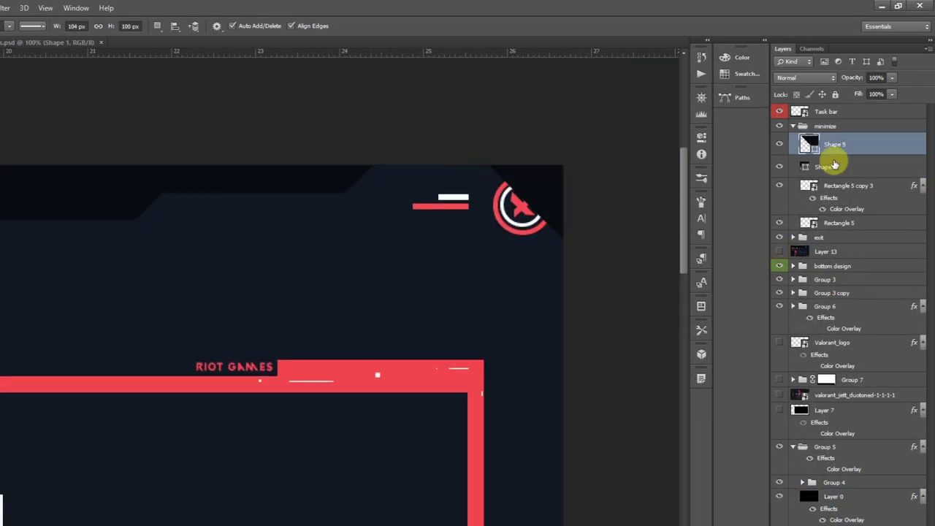
Step: Open the layer options of Shape 12 and group the "limits" and "defy the" text layers
right_click(786, 232)
click(785, 231)
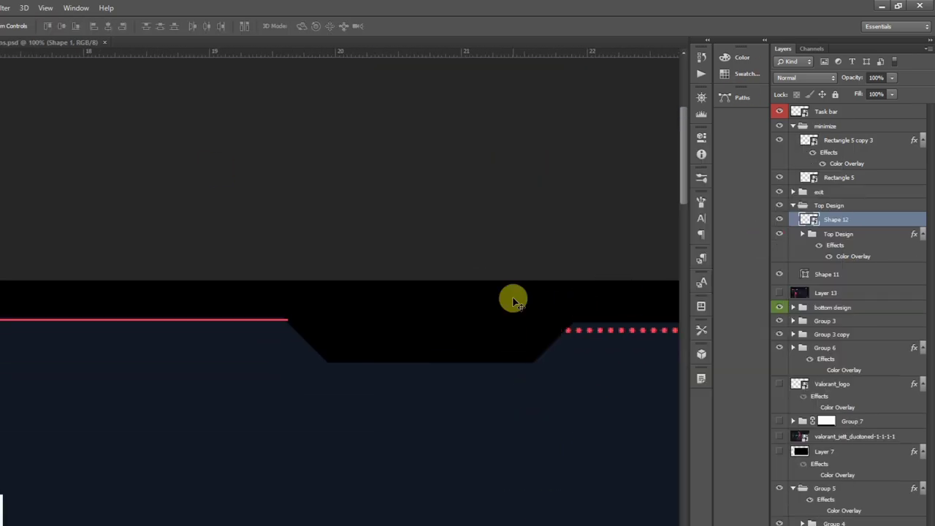
right_click(857, 219)
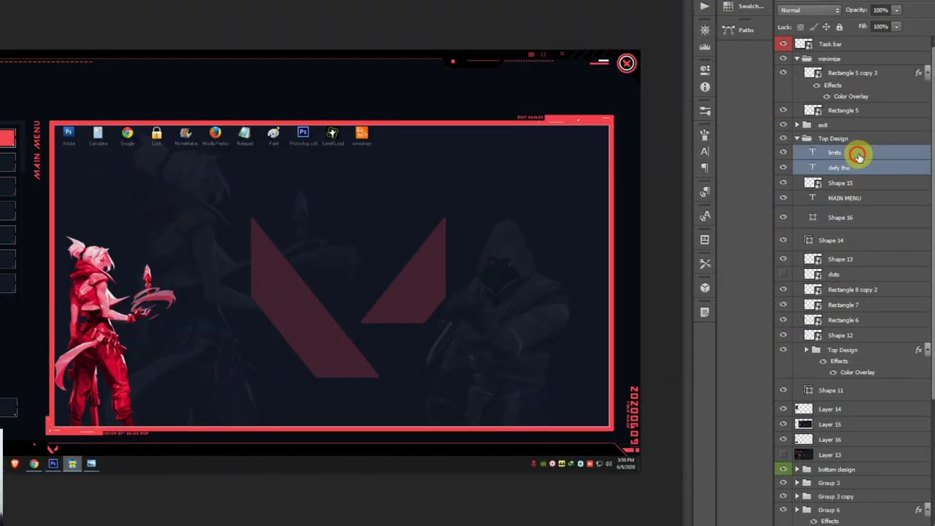
key(ctrl+g)
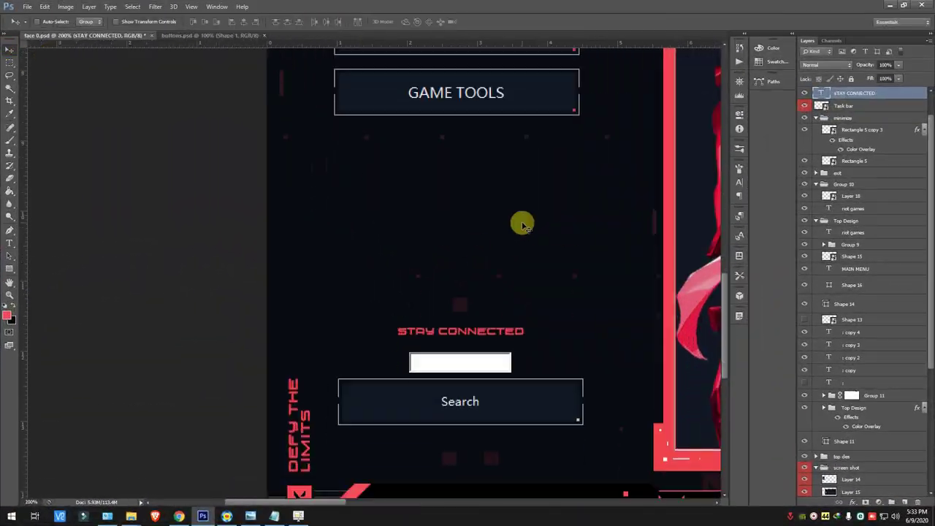
Step: Save a copy of the finished layout in BMP format as face 0.bmp in the faces folder
key(ctrl+0)
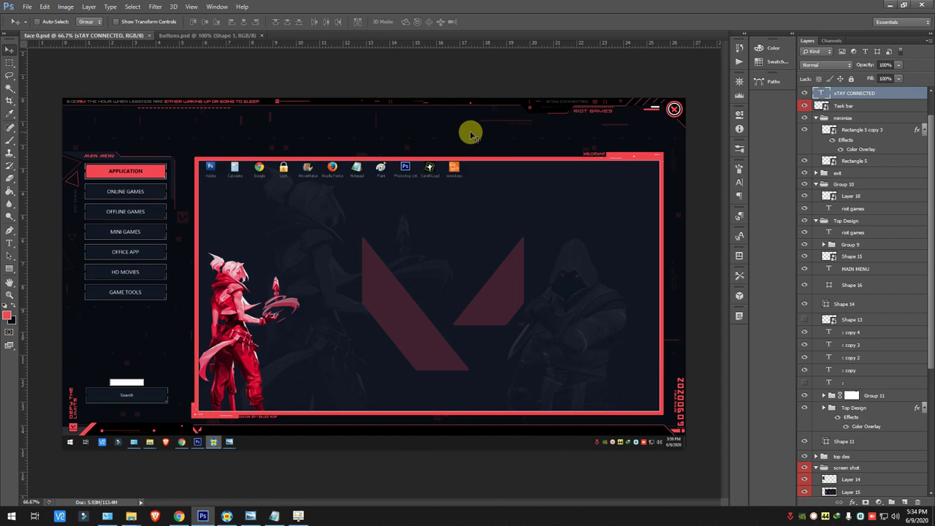
click(27, 7)
click(94, 130)
click(548, 284)
click(446, 305)
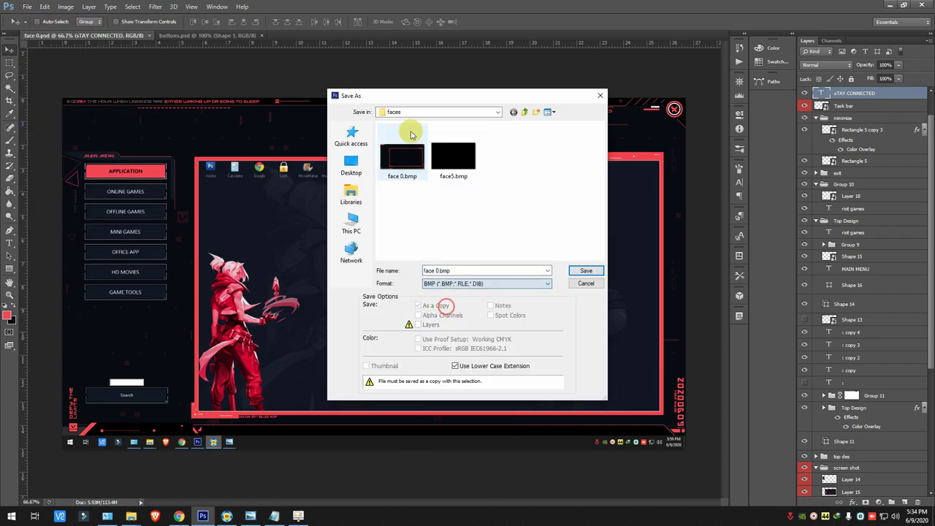
click(584, 275)
key(Return)
Step: Switch to the faces folder, open the skin in the IEXP Game Menu Theme Editor and load buttons.png as a resource image
click(130, 516)
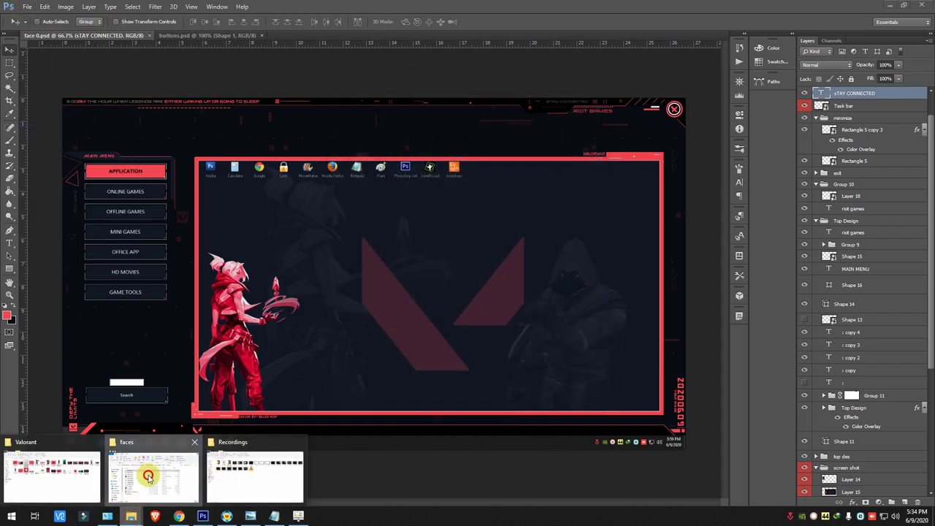
click(154, 475)
drag(410, 422, 410, 421)
double_click(122, 136)
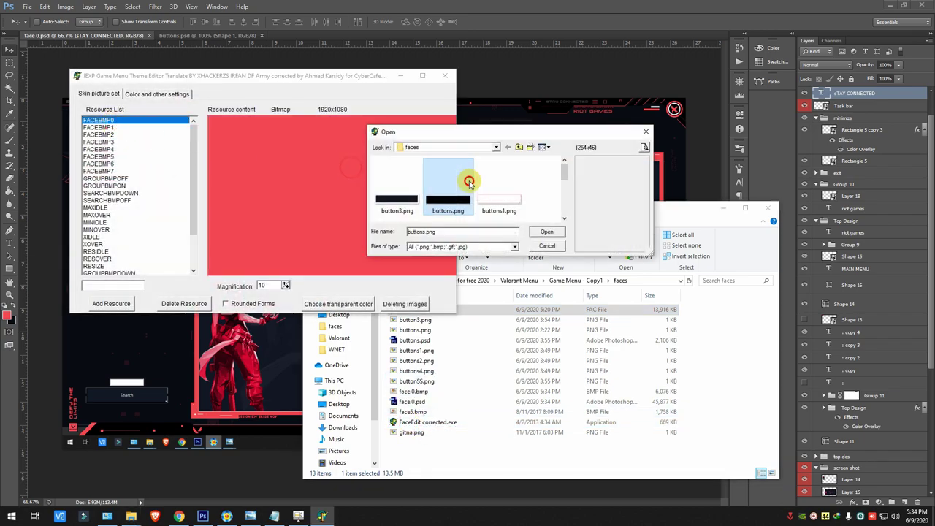
double_click(443, 177)
click(429, 285)
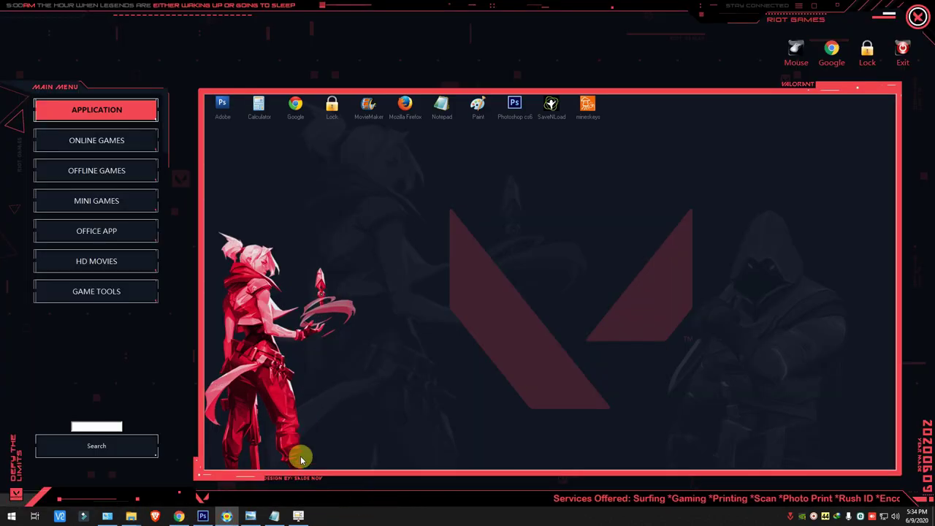
Step: Check the new skin on the ONLINE GAMES and APPLICATION pages of the game menu
click(117, 139)
click(135, 109)
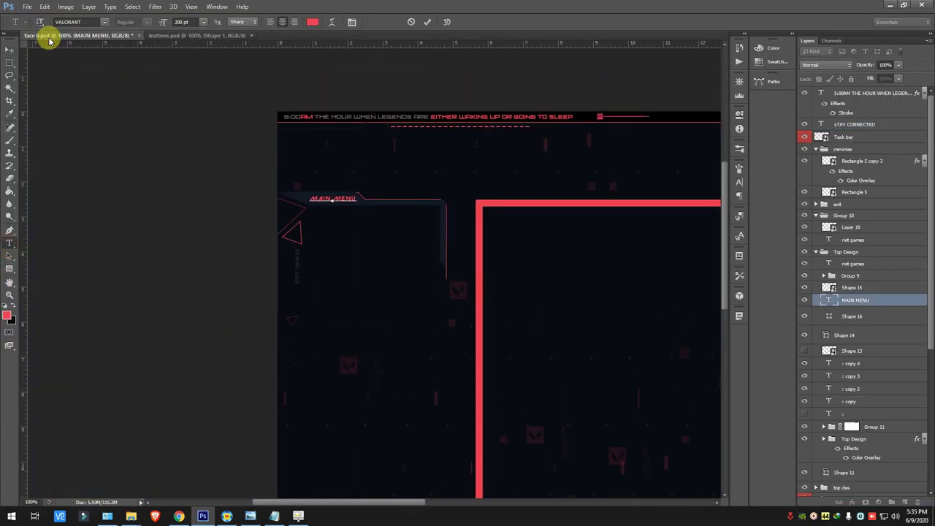
Step: Duplicate the MAIN MENU text layer in the face 0.psd layout and move the copy toward the menu frame's vertical line
scroll(803, 350, up, 10)
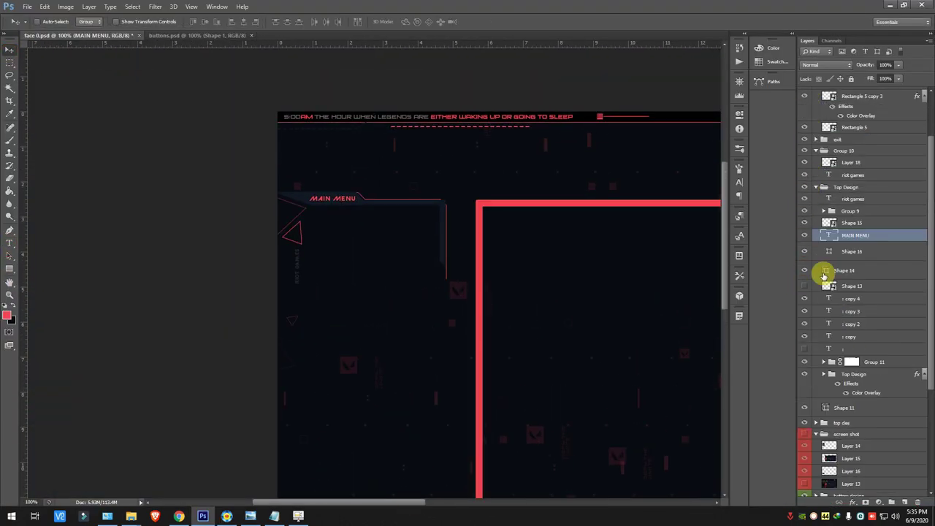
scroll(804, 251, up, 3)
click(814, 271)
key(ctrl+minus)
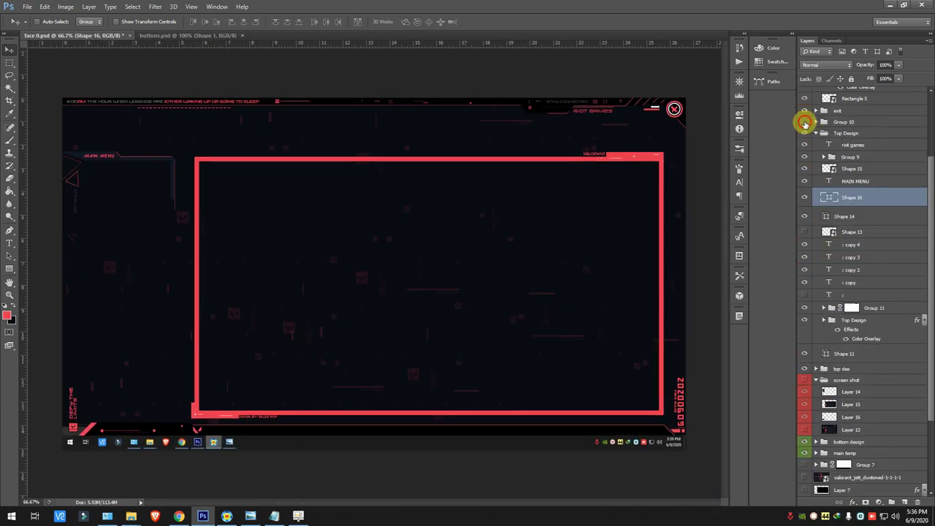
click(855, 273)
key(ctrl+plus)
key(ctrl+plus)
key(ctrl+j)
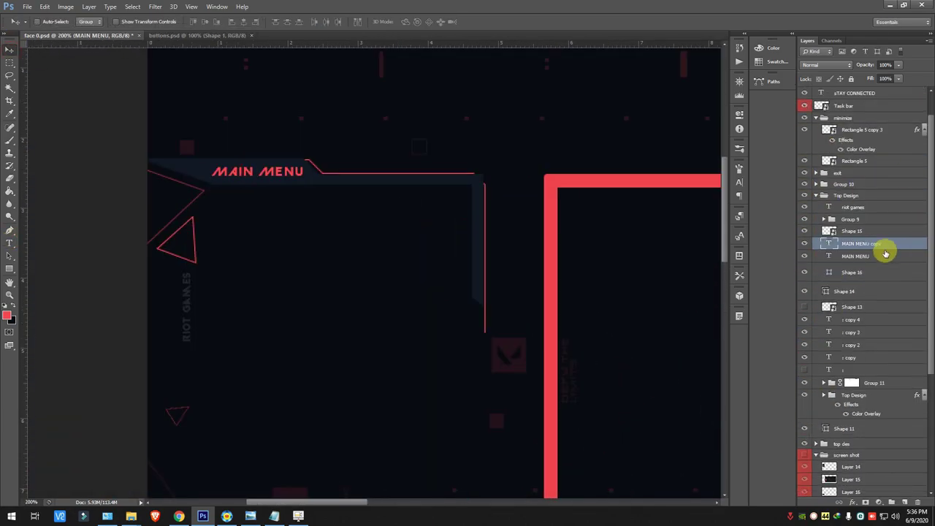
drag(357, 221, 431, 269)
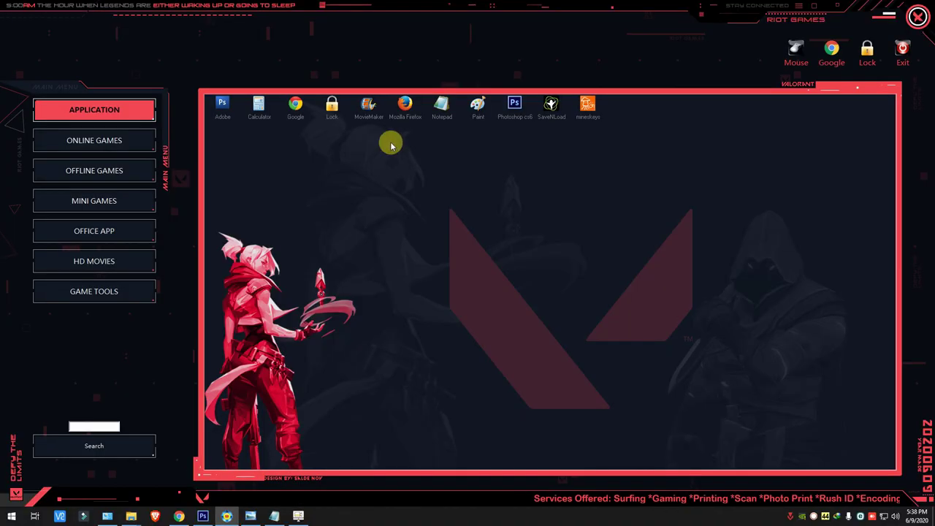
Step: View the OFFLINE GAMES page of the game menu and open the Buttons settings in the Resource Center Editor
click(98, 169)
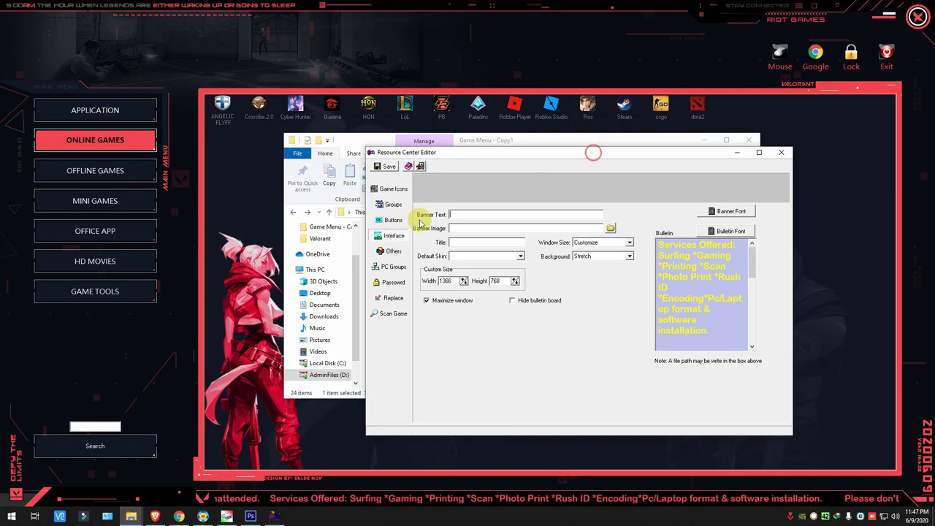
click(411, 220)
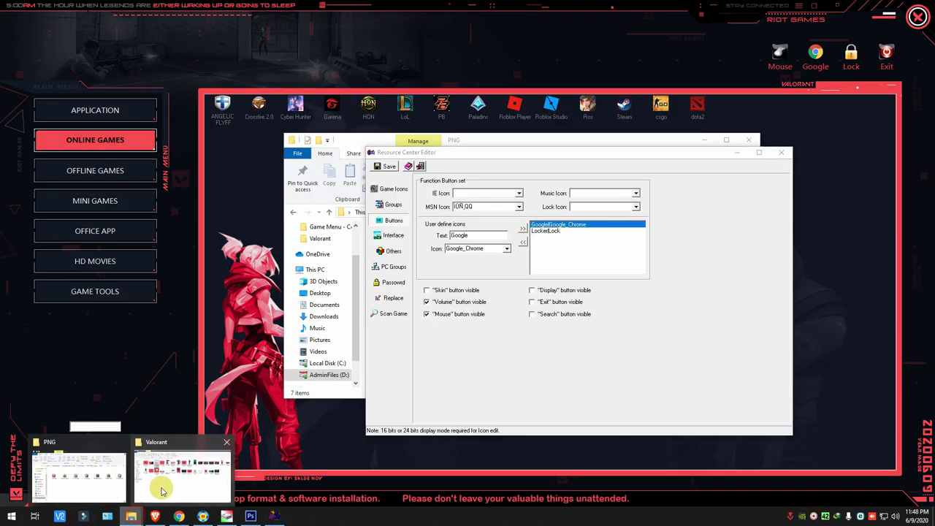
Step: Replace the user-defined Google button with a SaveGame button using the SaveNLoad icon, hide the Volume button and save the settings
click(139, 517)
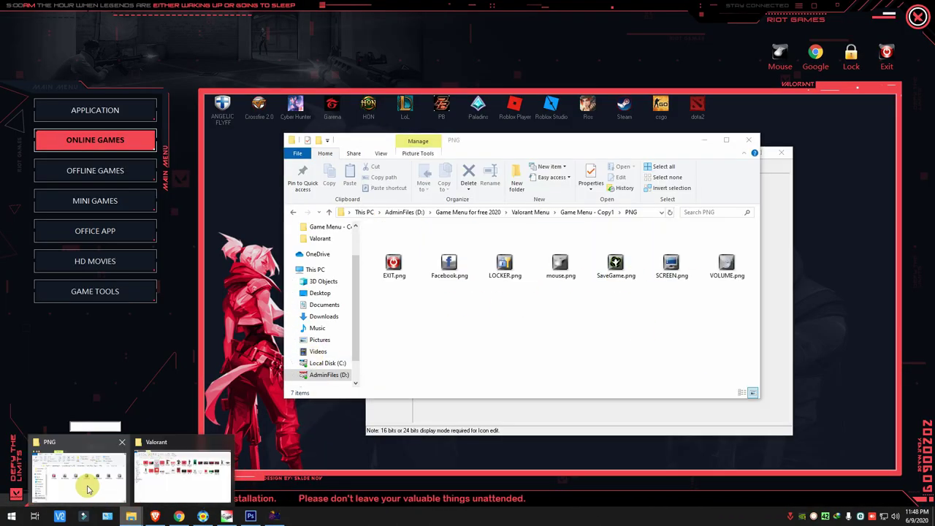
mouse_move(80, 480)
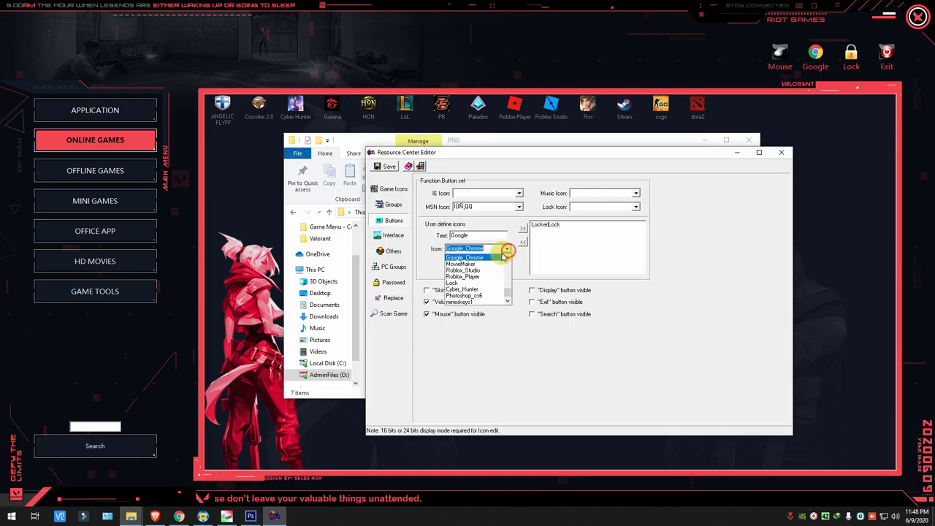
click(616, 266)
click(689, 139)
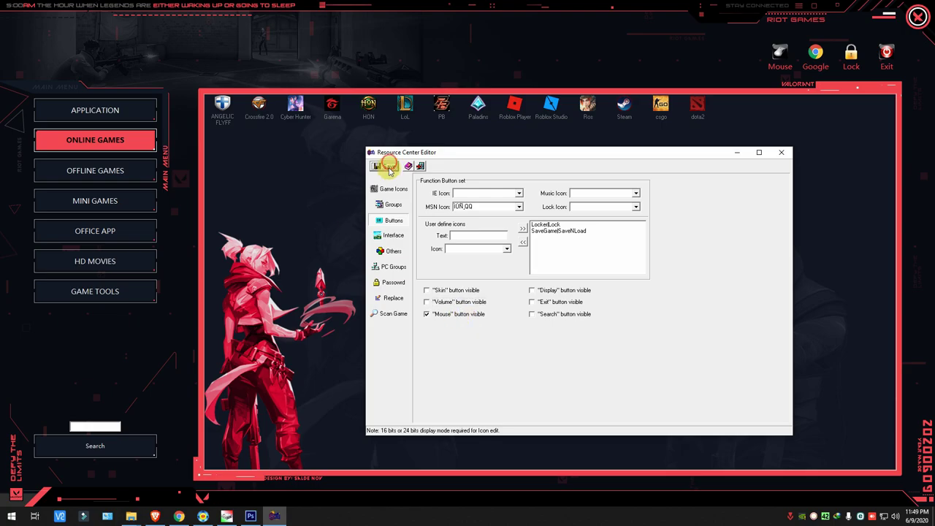
click(781, 152)
Step: Open the skin from the faces folder in the theme editor and review its color, margin and position settings
click(234, 510)
click(309, 211)
double_click(334, 243)
double_click(334, 243)
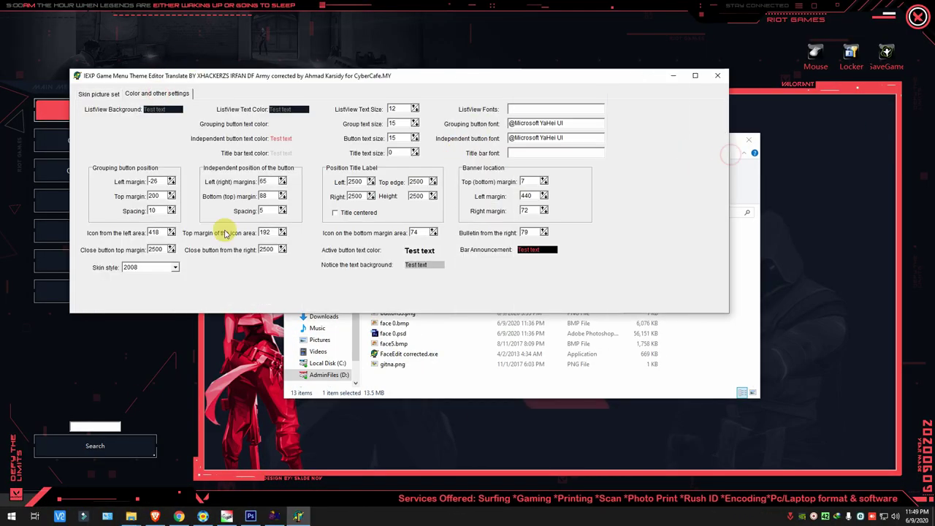
click(712, 78)
double_click(397, 320)
click(579, 76)
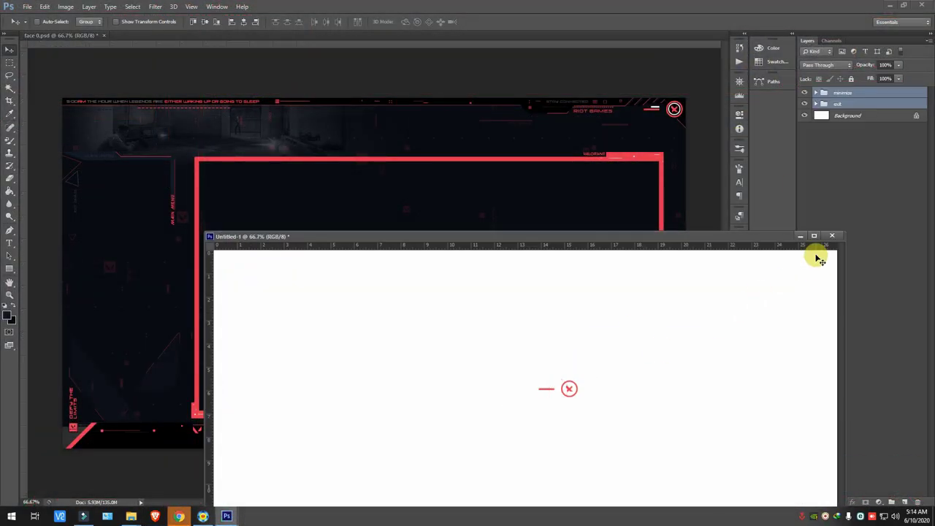
Step: Convert the Background of the Untitled-1 document into a regular layer and give it a black Color Overlay
click(639, 97)
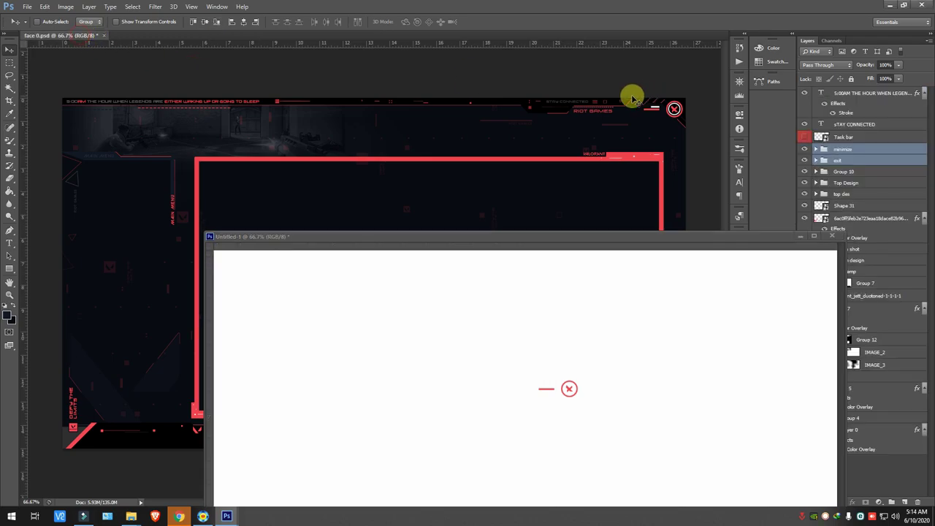
click(416, 203)
double_click(821, 119)
key(Return)
double_click(840, 116)
click(804, 124)
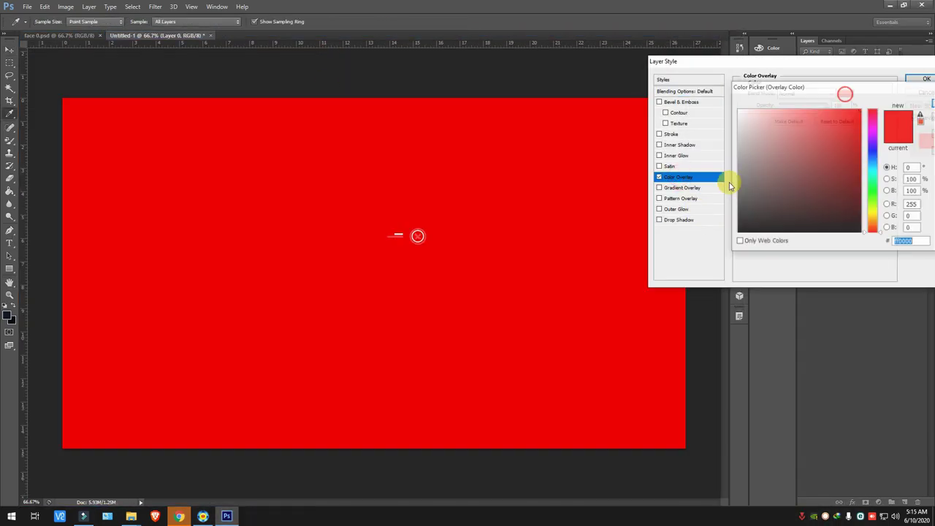
key(Return)
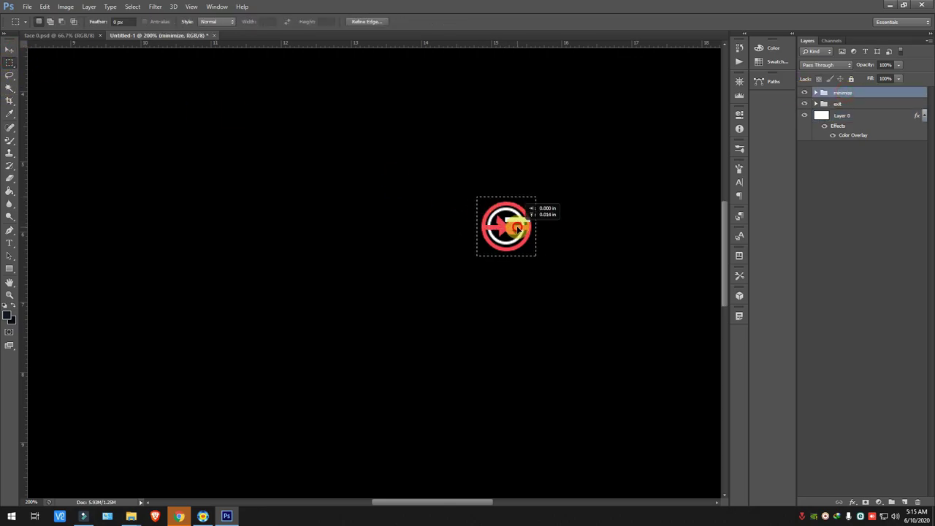
Step: Crop the Untitled-1 canvas to the selection around the round exit icon and hide the minimize group
key(c)
click(9, 49)
key(Return)
click(804, 92)
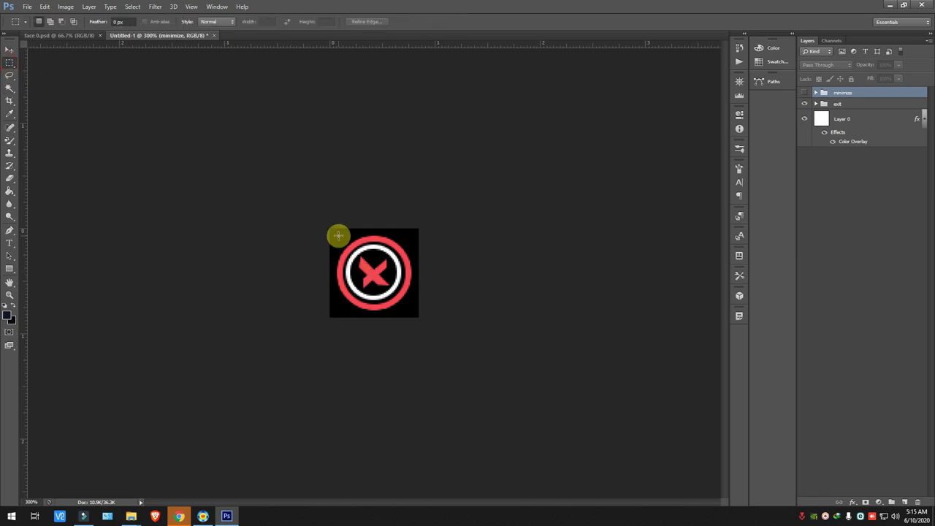
Step: Crop the Untitled-1 canvas more tightly around the round exit icon
key(ctrl+plus)
key(ctrl+plus)
key(c)
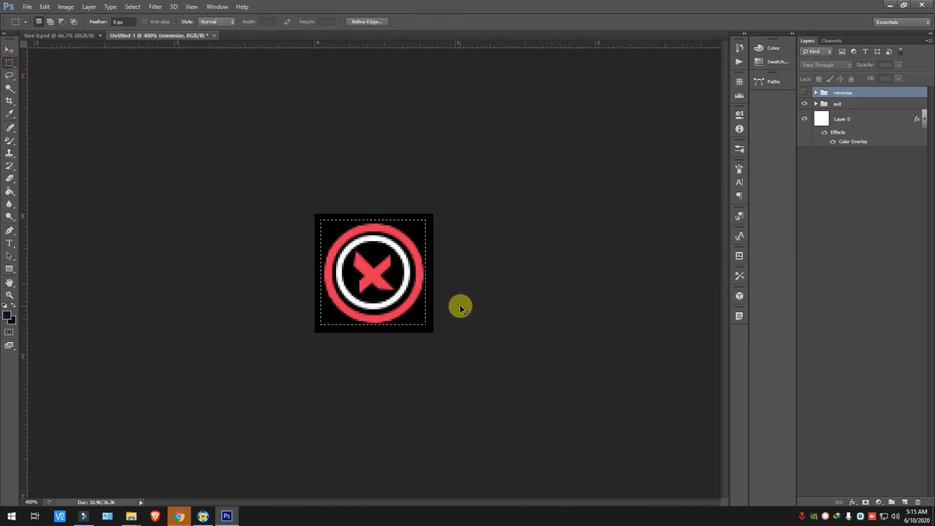
click(10, 49)
key(Return)
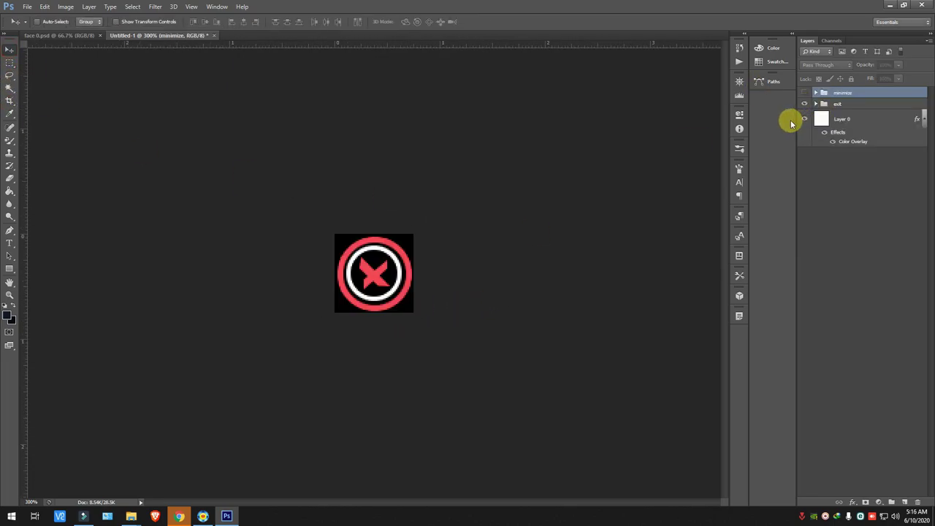
Step: Hide the black Layer 0, add a black circle behind the exit icon, and hide the minimize and exit groups in face 0.psd
click(805, 103)
click(815, 104)
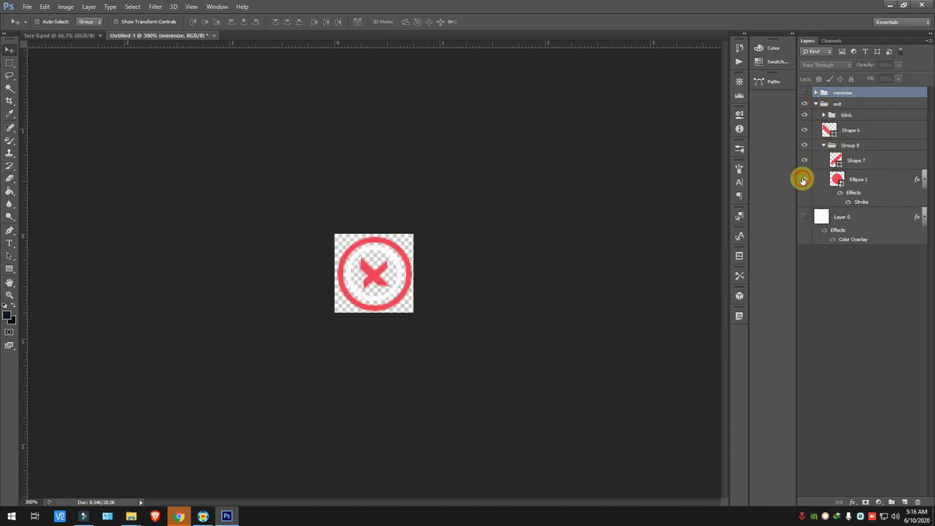
click(804, 217)
click(9, 63)
key(ctrl+plus)
drag(321, 221, 422, 322)
right_click(840, 217)
click(841, 190)
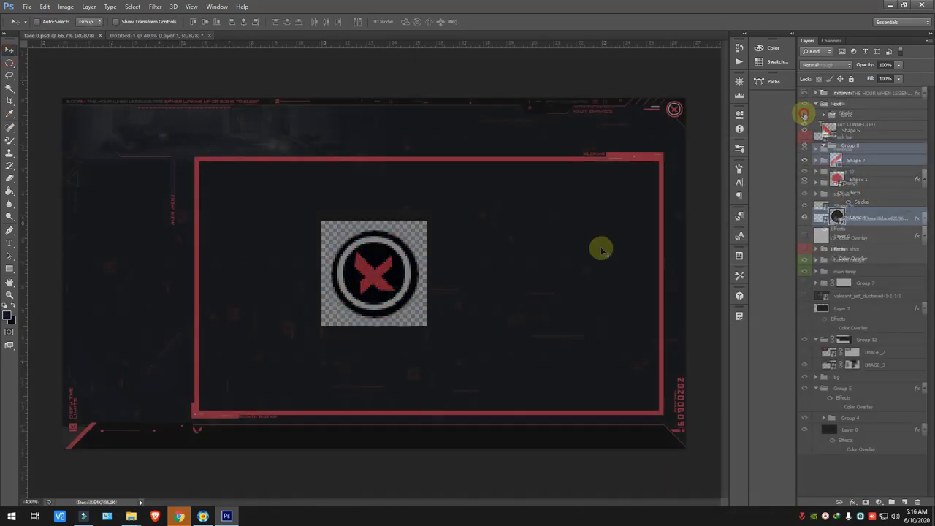
click(806, 152)
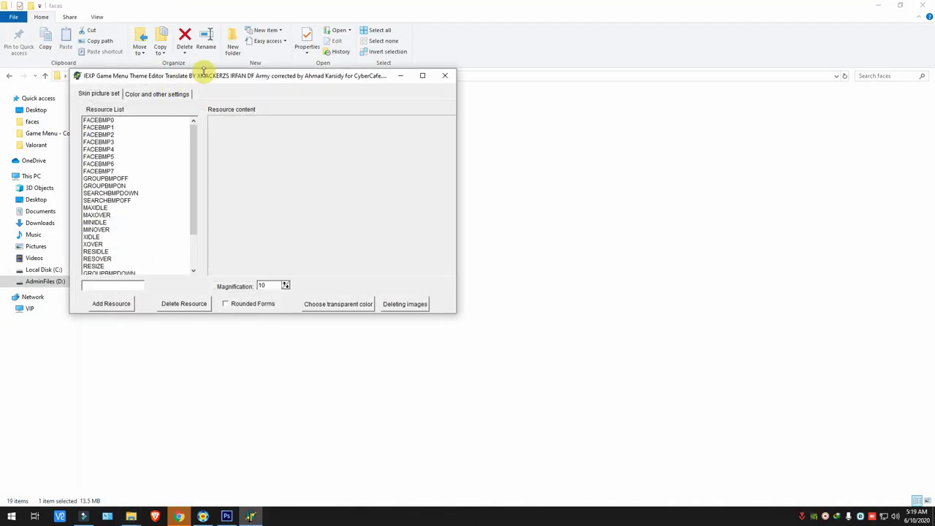
Step: In the theme editor, assign exit1.png to XIDLE, exit2.png to XOVER and exit3.png to XDOWN
drag(203, 71, 393, 115)
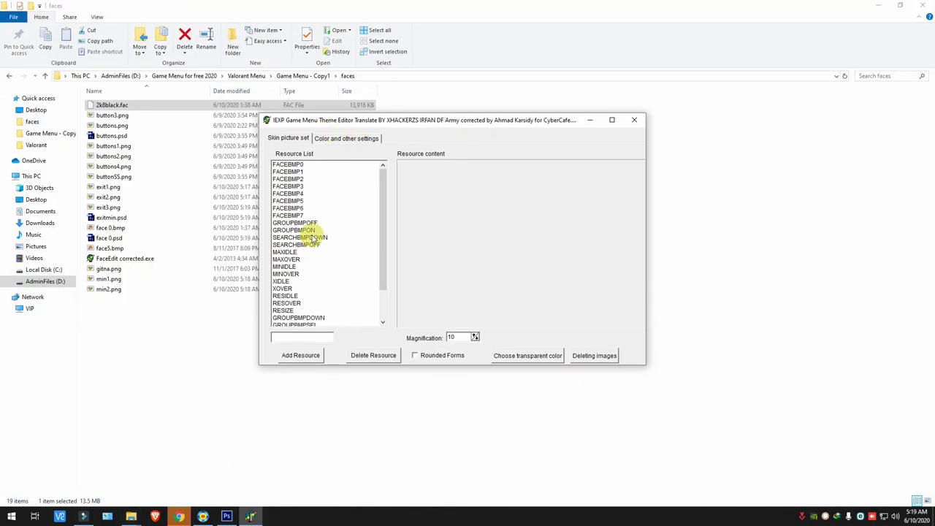
double_click(281, 282)
key(Return)
double_click(282, 289)
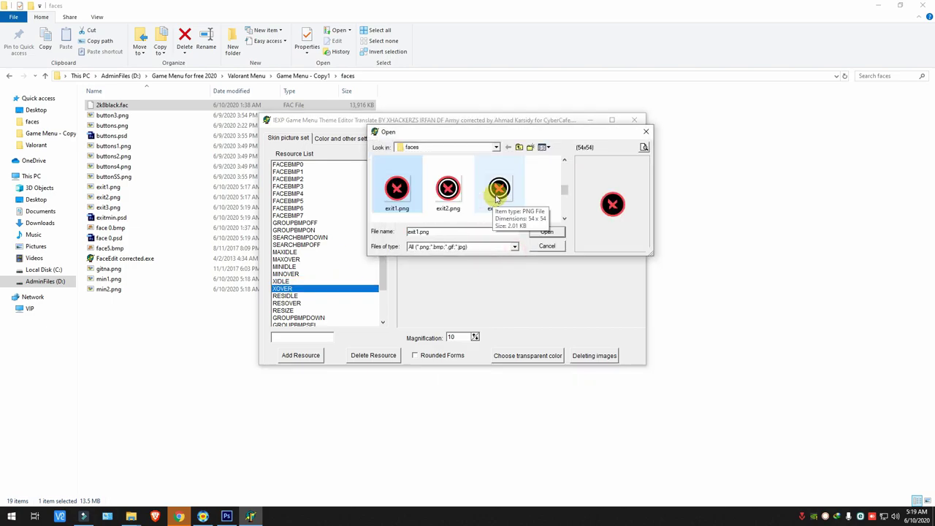
double_click(451, 188)
scroll(330, 309, down, 1)
double_click(284, 318)
double_click(499, 189)
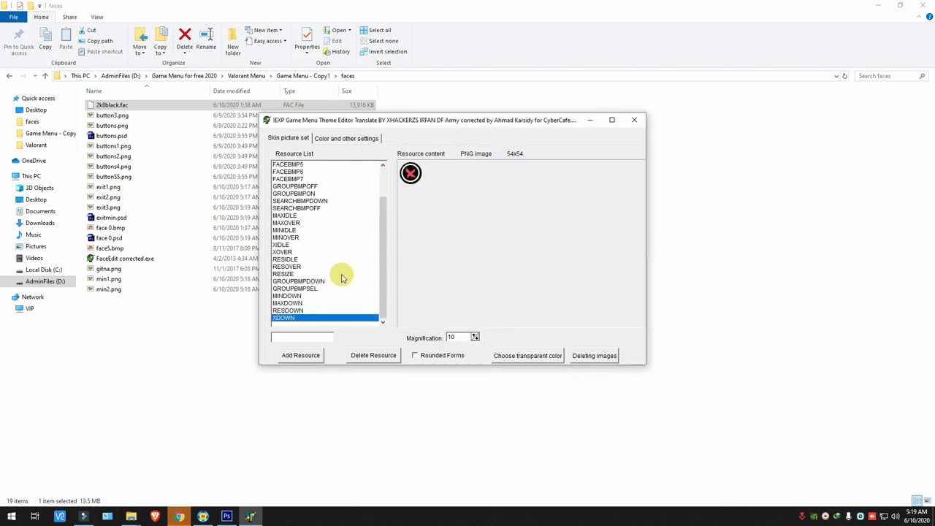
Step: Assign gitna.png to the MAXIDLE resource and the small minimize images to MINIDLE and MINOVER
double_click(298, 229)
double_click(473, 194)
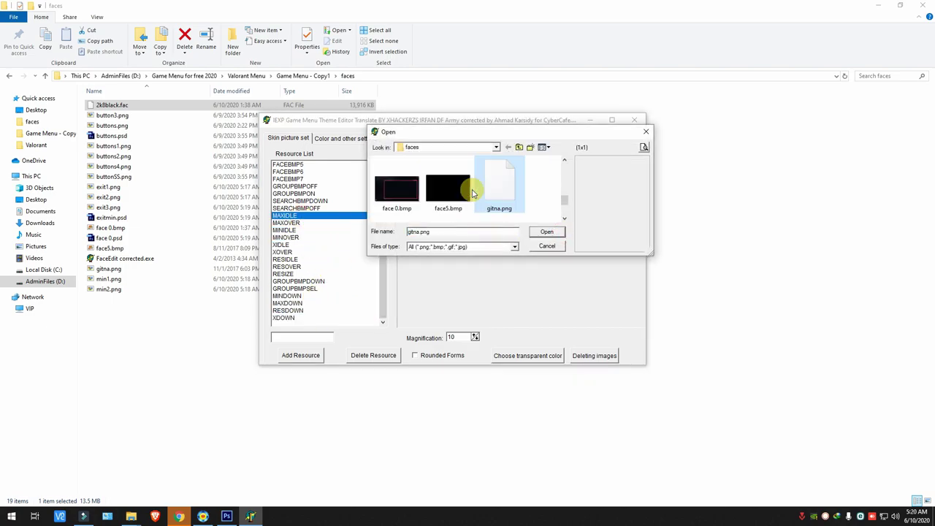
double_click(328, 230)
double_click(559, 194)
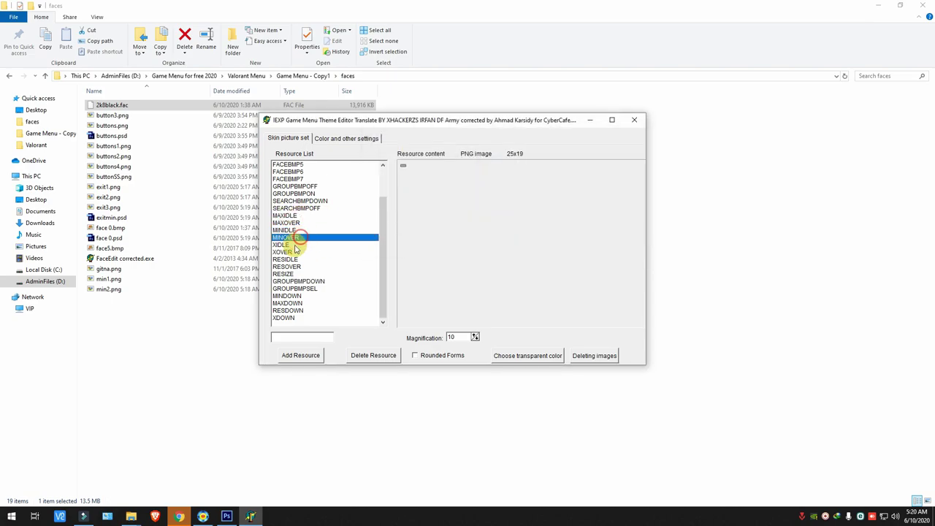
double_click(500, 189)
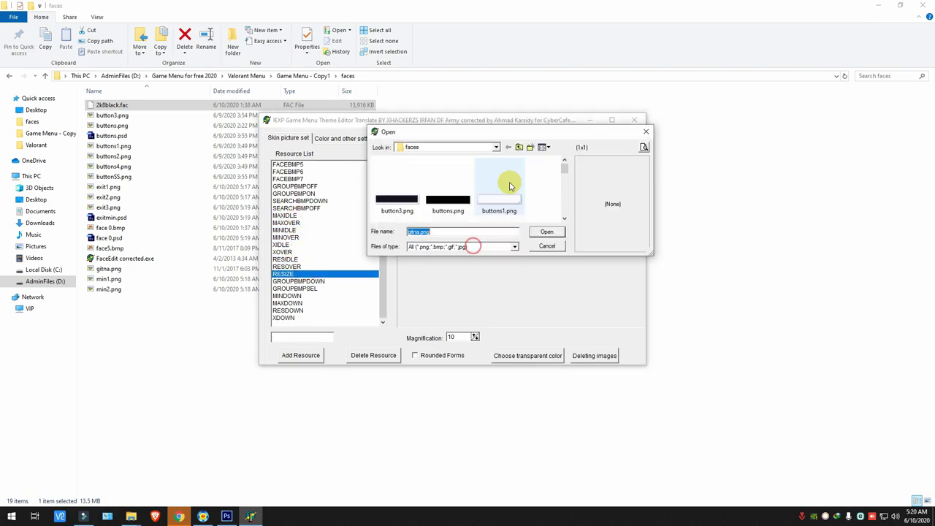
Step: Assign the blank gitna.png to the remaining resize and maximize resources and check the XIDLE and MINIDLE images
double_click(292, 304)
double_click(292, 304)
double_click(428, 209)
click(283, 245)
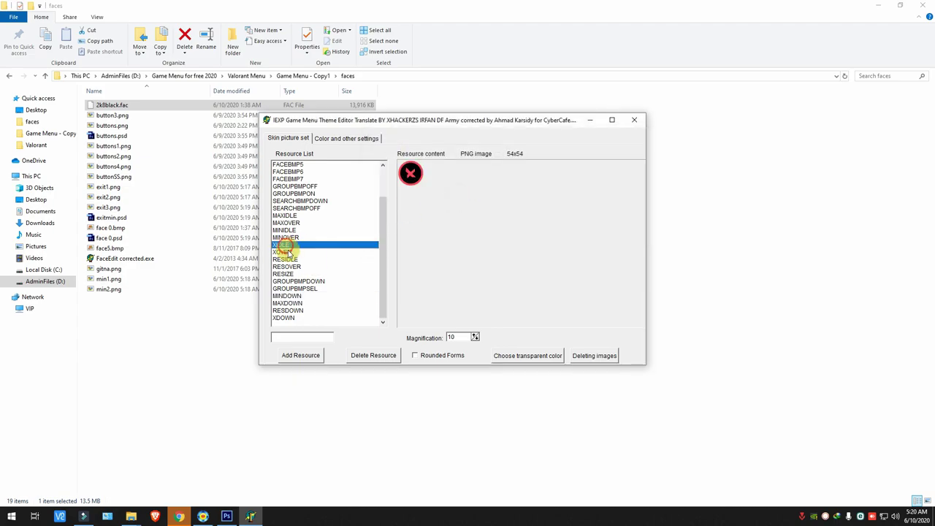
double_click(293, 229)
double_click(473, 192)
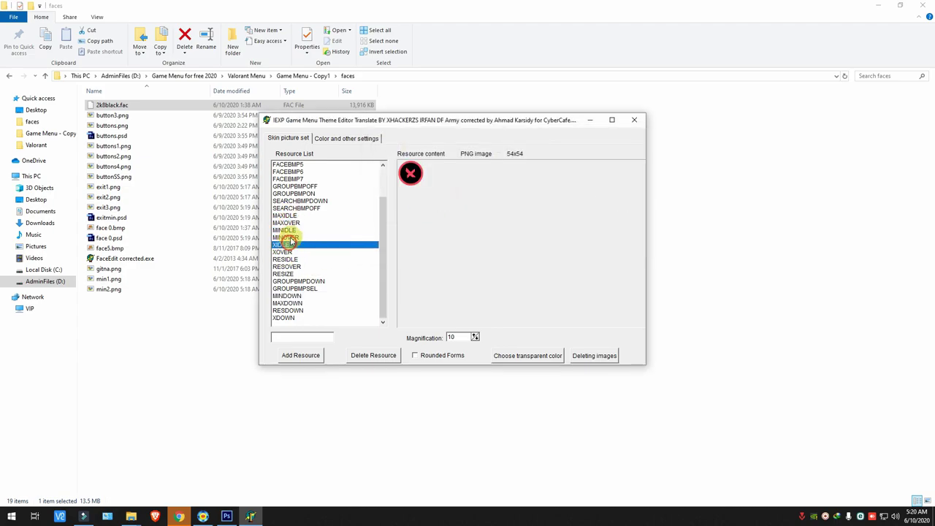
click(432, 284)
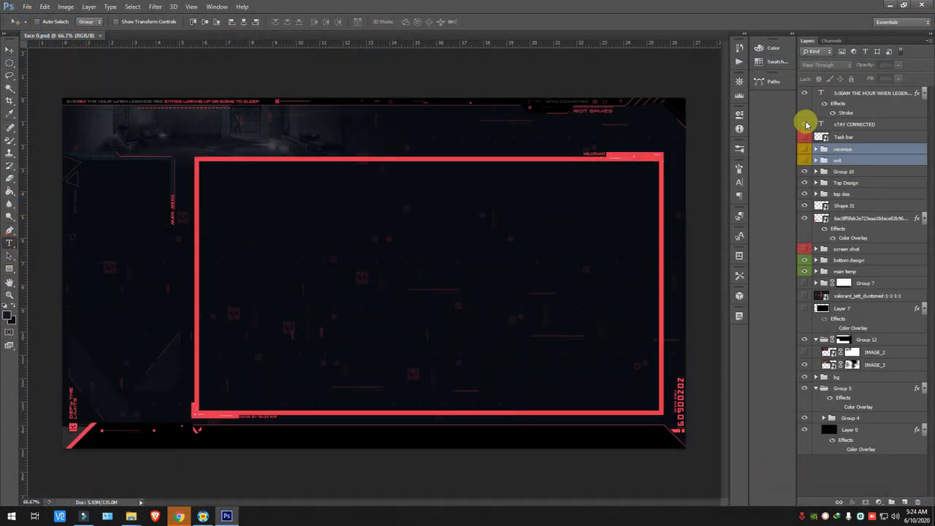
Step: Switch to face 0.psd, finish editing the "defy the" text, collapse Group 9 and show the screen shot group
click(10, 51)
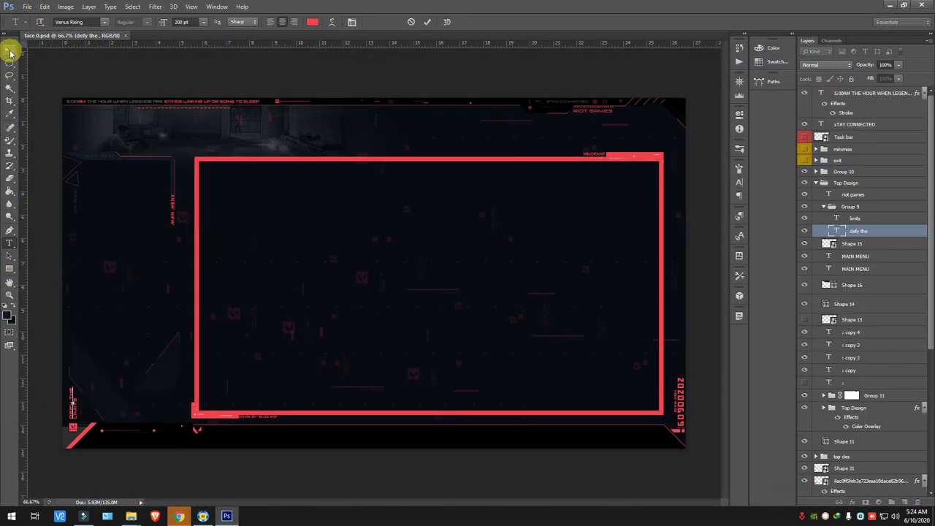
click(824, 206)
scroll(811, 371, down, 5)
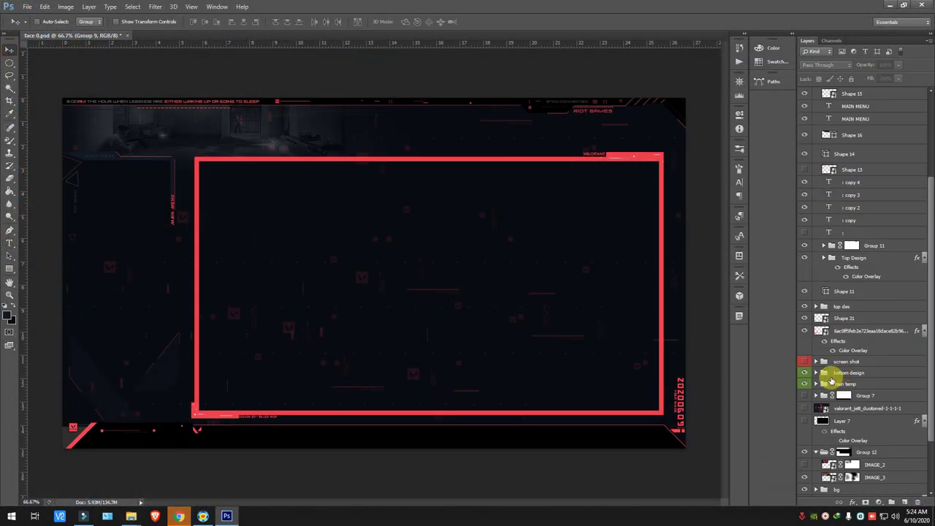
click(803, 330)
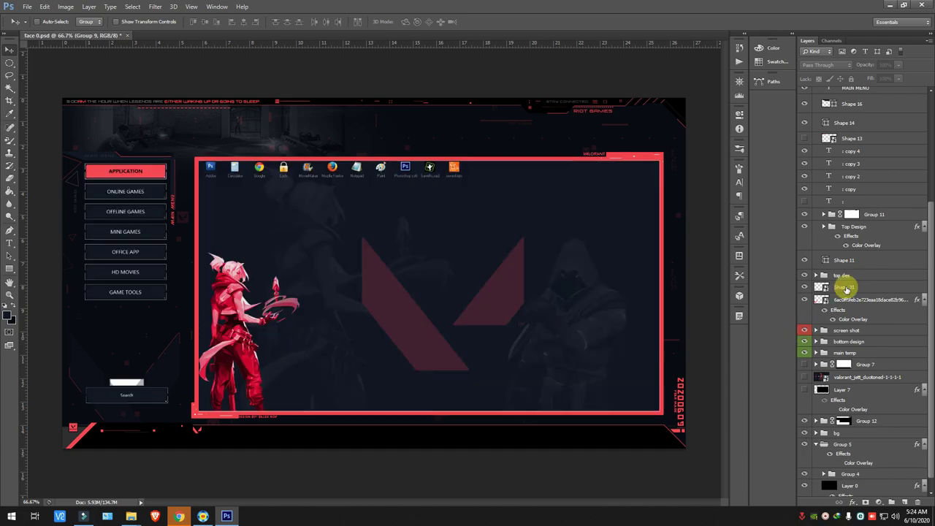
Step: Move the vertical DEFY THE LIMITS group to the gap beside the main frame's lower left edge
scroll(804, 277, up, 3)
key(ctrl+plus)
drag(367, 503, 424, 355)
key(ctrl+minus)
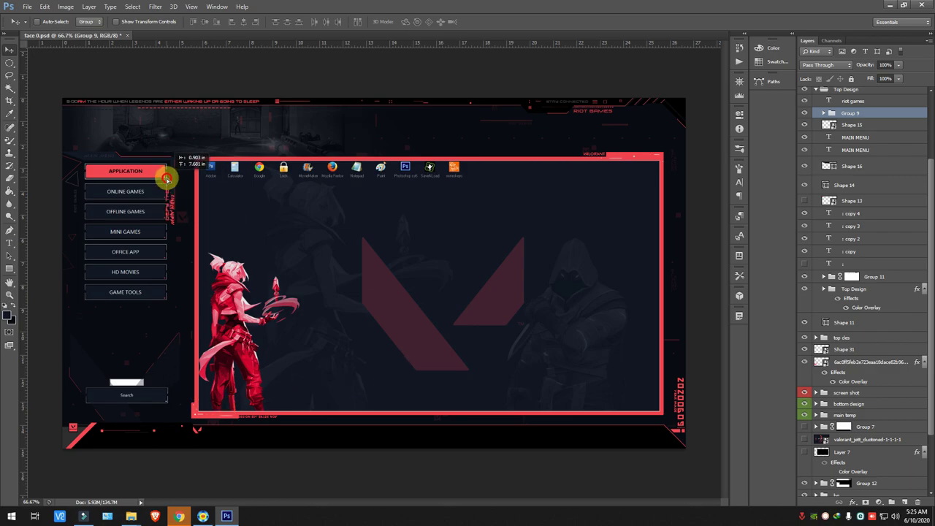
drag(204, 160, 209, 344)
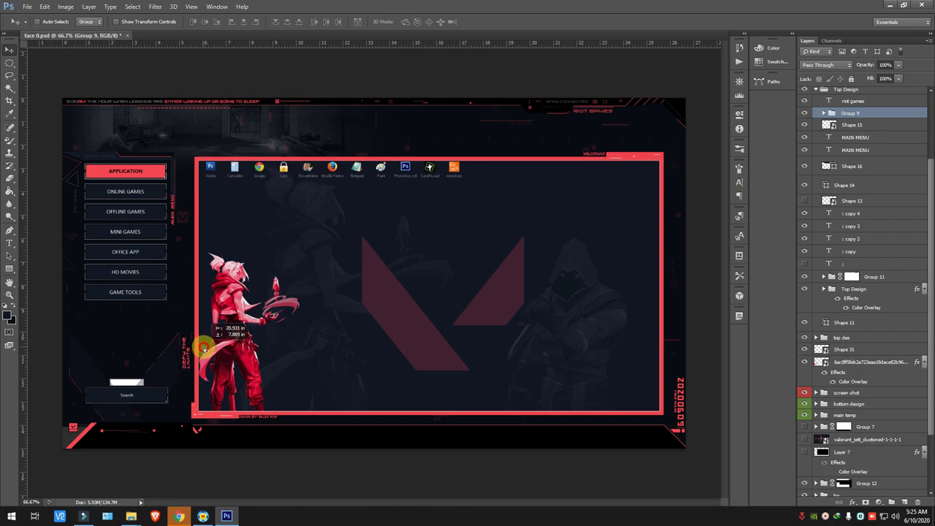
scroll(209, 344, up, 2)
drag(354, 327, 341, 325)
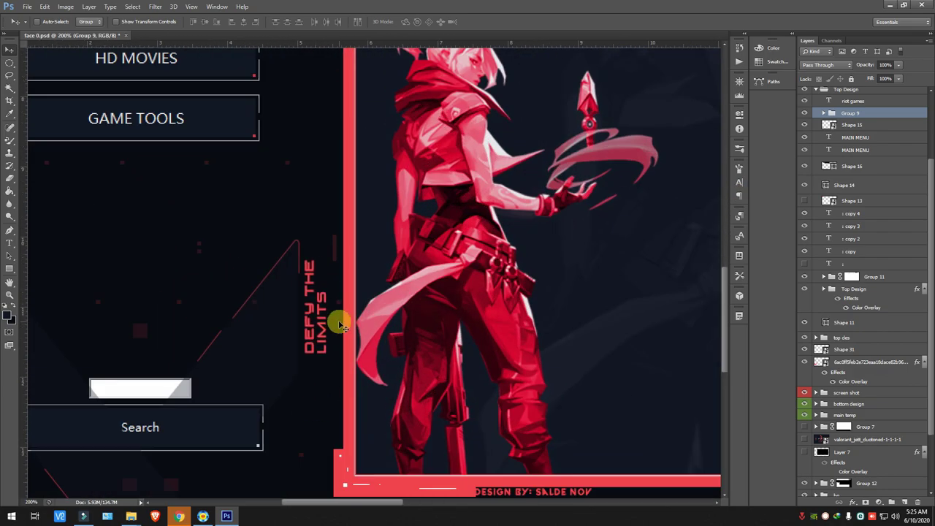
Step: Set Group 9's blend mode to Luminosity and its opacity to 40%
scroll(341, 325, down, 2)
click(814, 64)
click(813, 292)
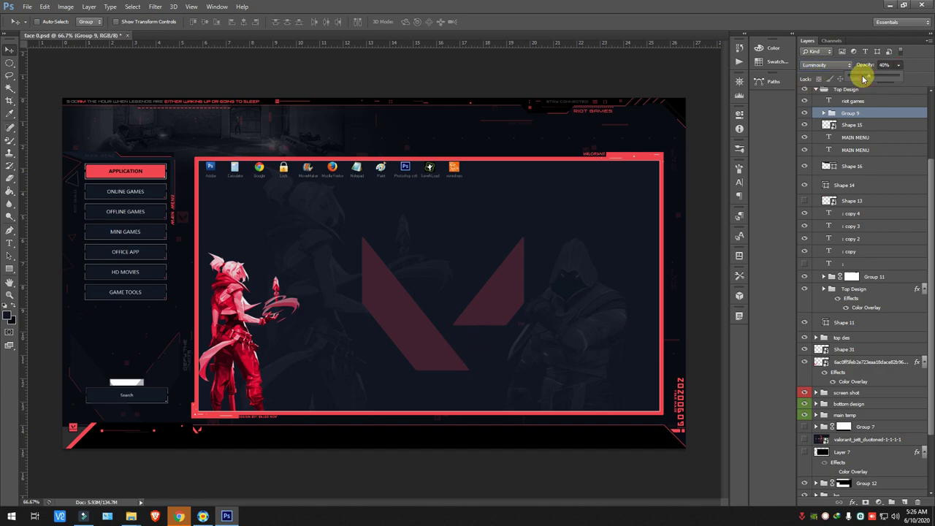
Step: Tilt the DEFY THE LIMITS group diagonally above the Search box and set its blend mode to Pass Through
drag(237, 350, 173, 376)
drag(379, 437, 260, 135)
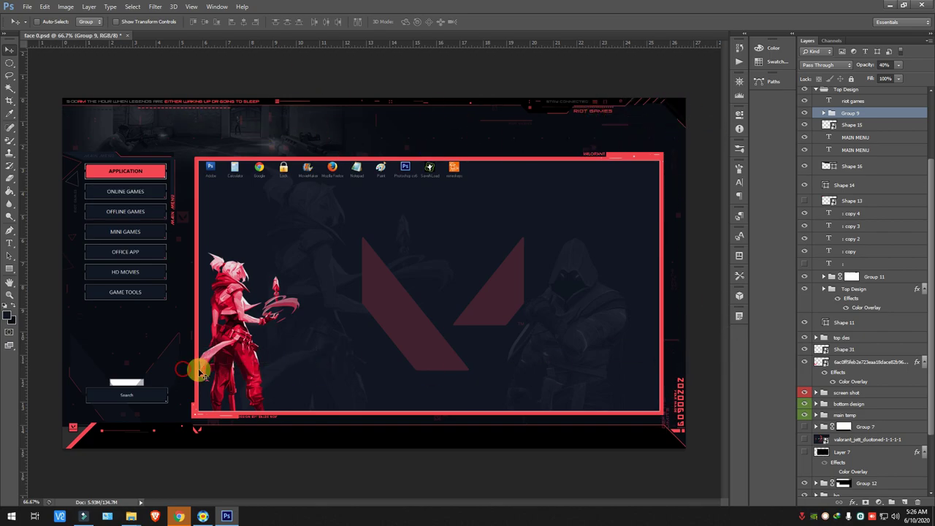
scroll(378, 501, up, 1)
scroll(378, 501, left, 7)
drag(397, 439, 524, 363)
scroll(523, 364, up, 3)
key(ctrl+0)
drag(203, 326, 205, 333)
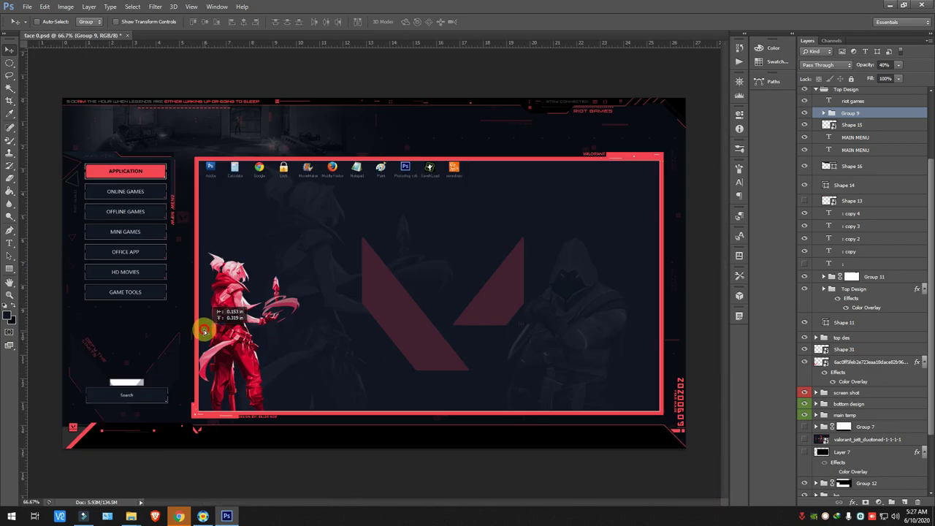
click(825, 65)
click(818, 70)
Step: Export the design as a BMP image and check the Online Games page of the game menu
key(ctrl+shift+s)
click(467, 279)
click(453, 413)
key(Return)
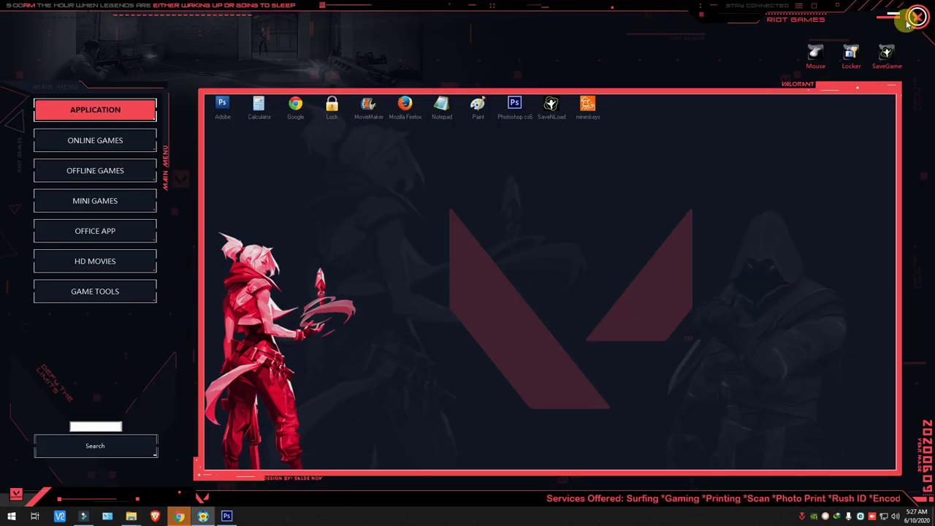
click(95, 140)
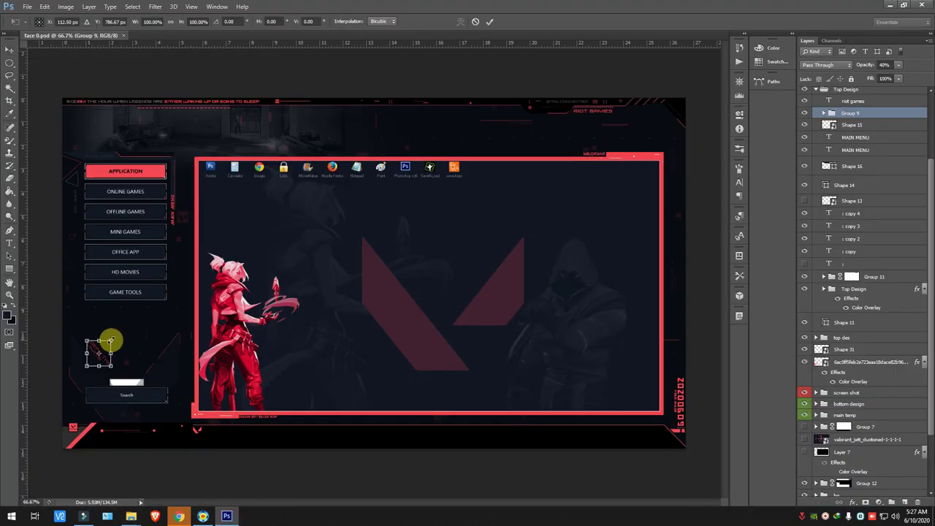
Step: Refine the rotation and position of the DEFY THE LIMITS group so it follows the diagonal line above the Search box
key(Return)
key(ctrl+plus)
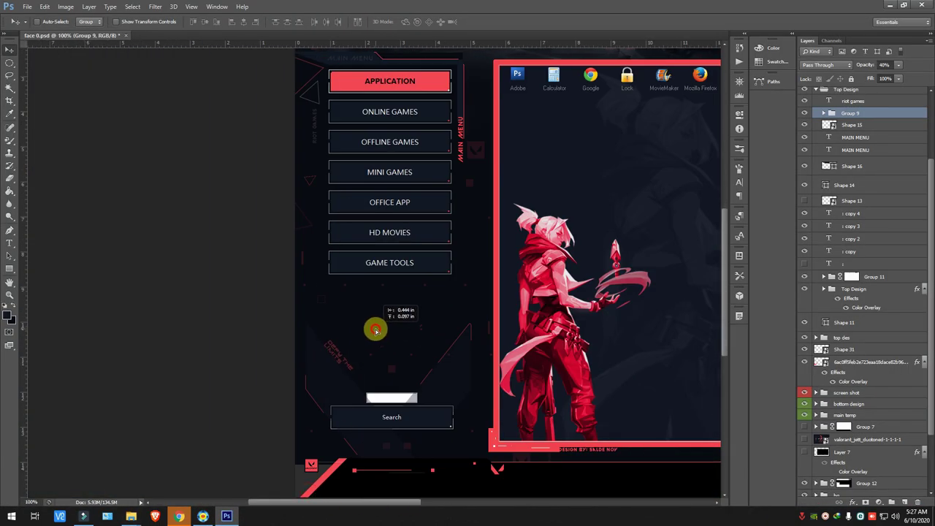
key(ctrl+t)
drag(376, 331, 241, 369)
key(Return)
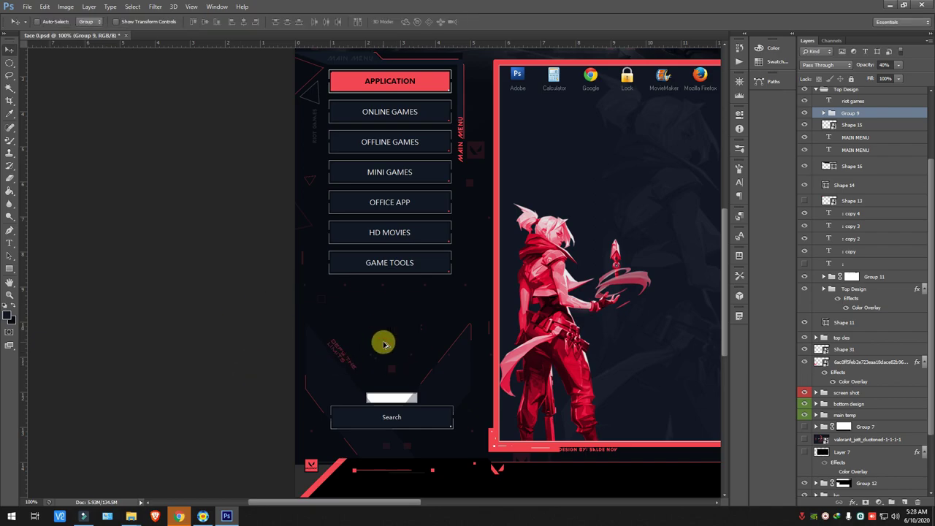
key(ctrl+minus)
Step: Collapse the Top Design group, hide the screen shot group and save the design as face 0.bmp in the faces folder
scroll(809, 209, up, 3)
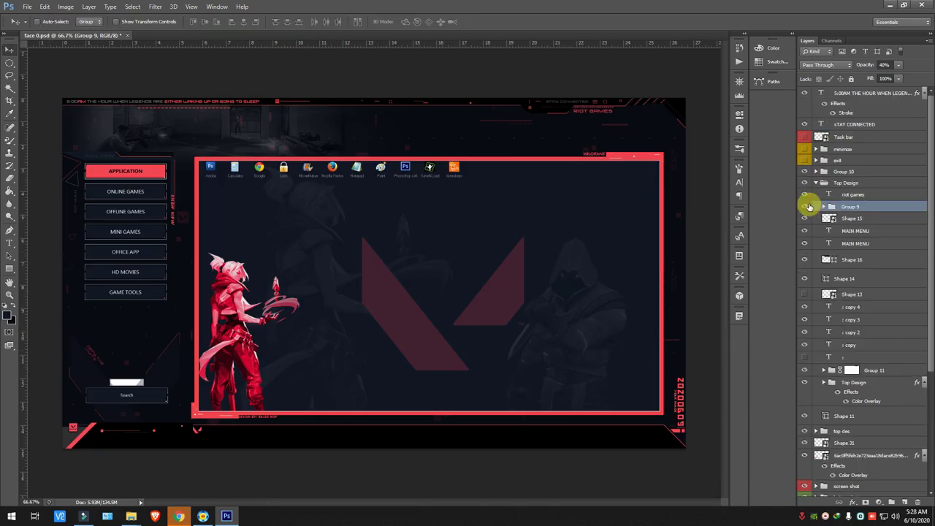
click(819, 183)
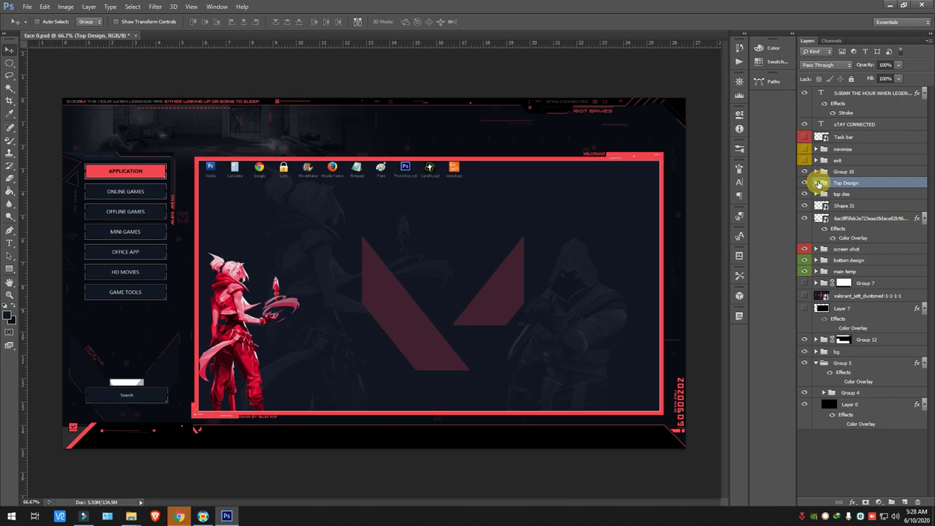
click(805, 250)
key(ctrl+shift+s)
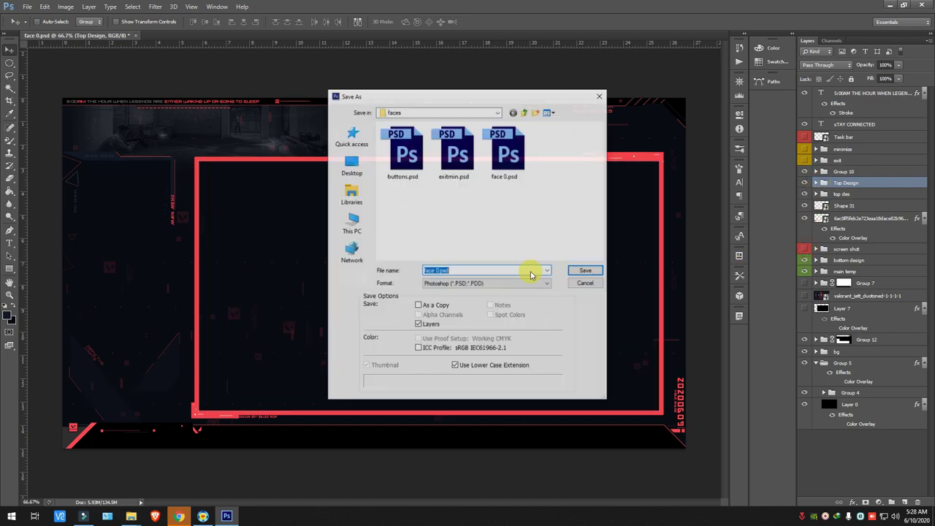
click(486, 284)
click(431, 305)
click(587, 271)
key(Return)
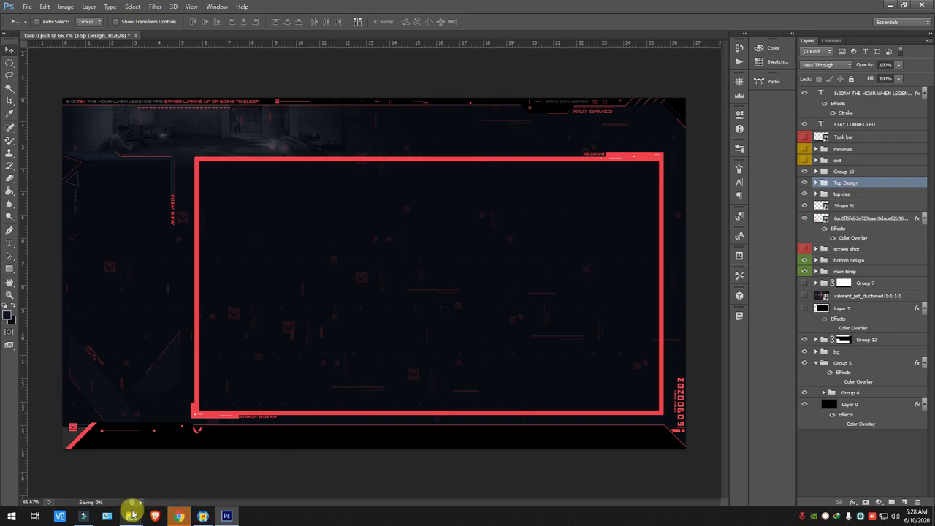
Step: Open 2k8black.fac from the faces folder with FaceEdit corrected.exe
mouse_move(132, 515)
click(250, 462)
drag(474, 254, 467, 406)
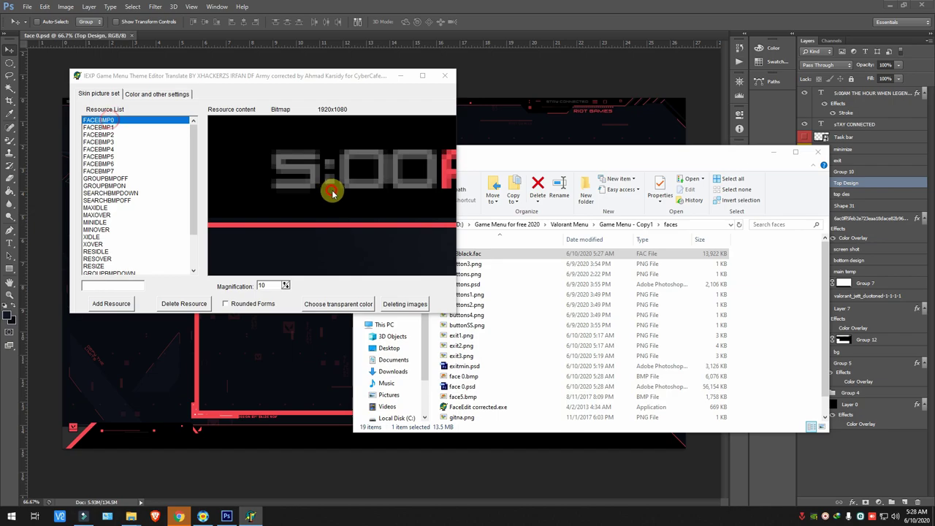
Step: Replace the FACEBMP0 picture with face 0.bmp, then close the theme editor and save the skin
double_click(331, 192)
click(436, 182)
double_click(395, 182)
click(447, 75)
click(430, 289)
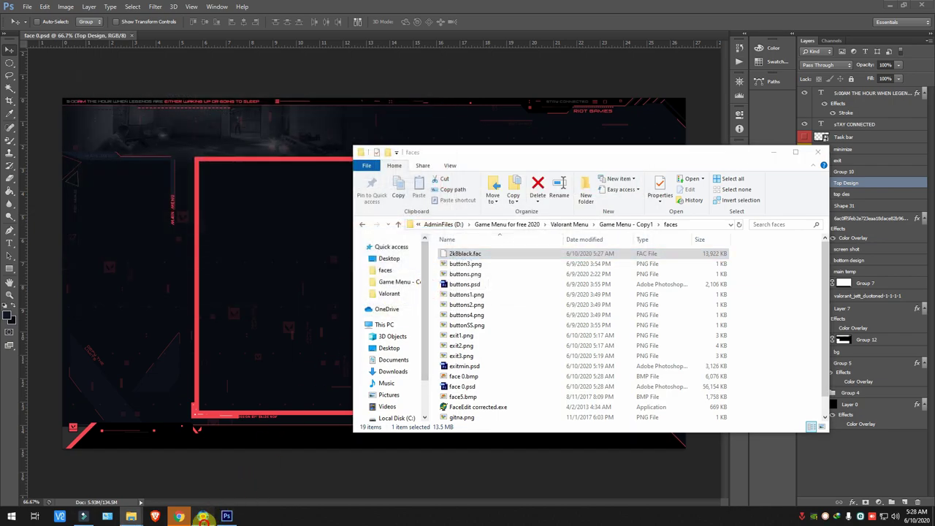
Step: Switch to the game menu and review the skin on the Application, Online, Offline, Mini Games and Office App pages
click(204, 516)
click(204, 517)
click(207, 518)
click(105, 137)
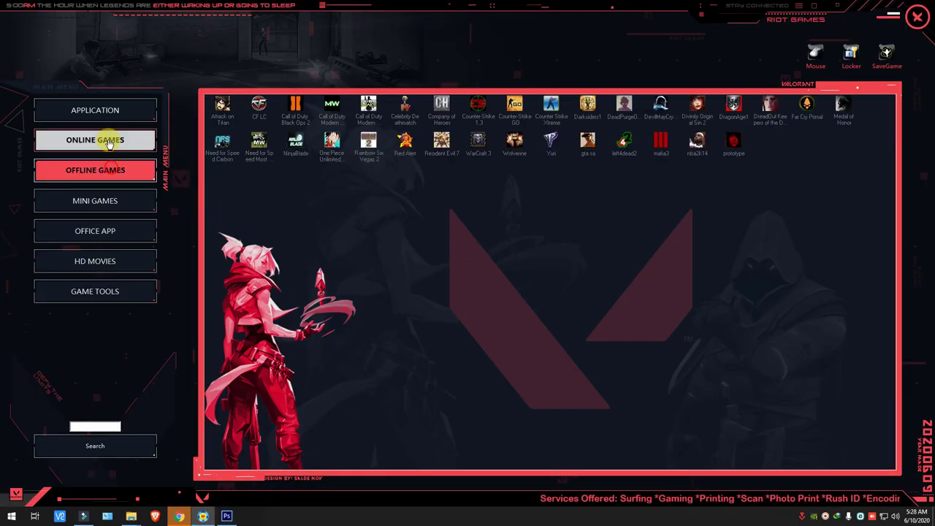
click(104, 110)
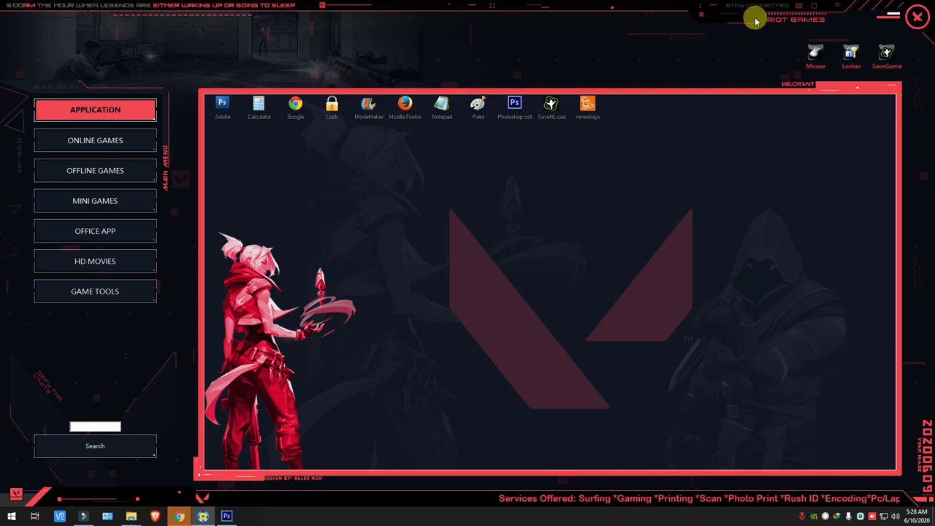
click(120, 202)
click(124, 233)
click(119, 172)
click(122, 137)
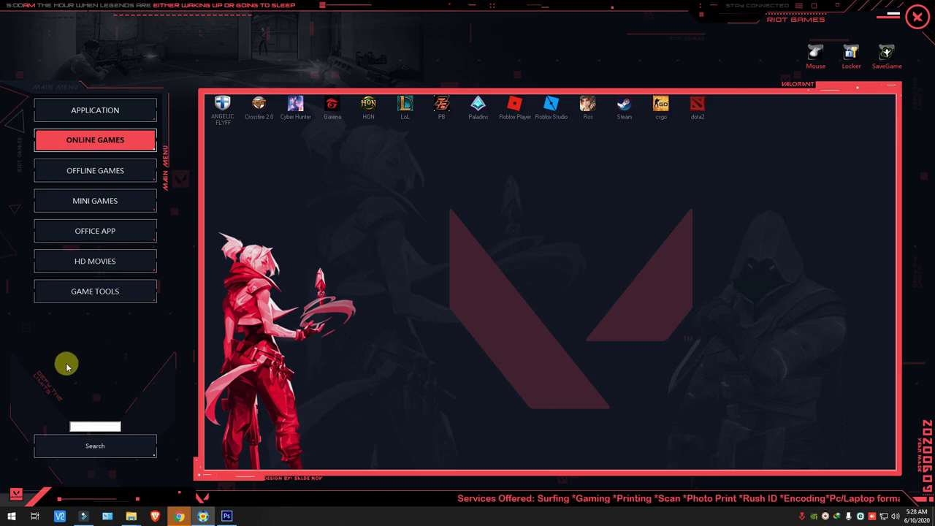